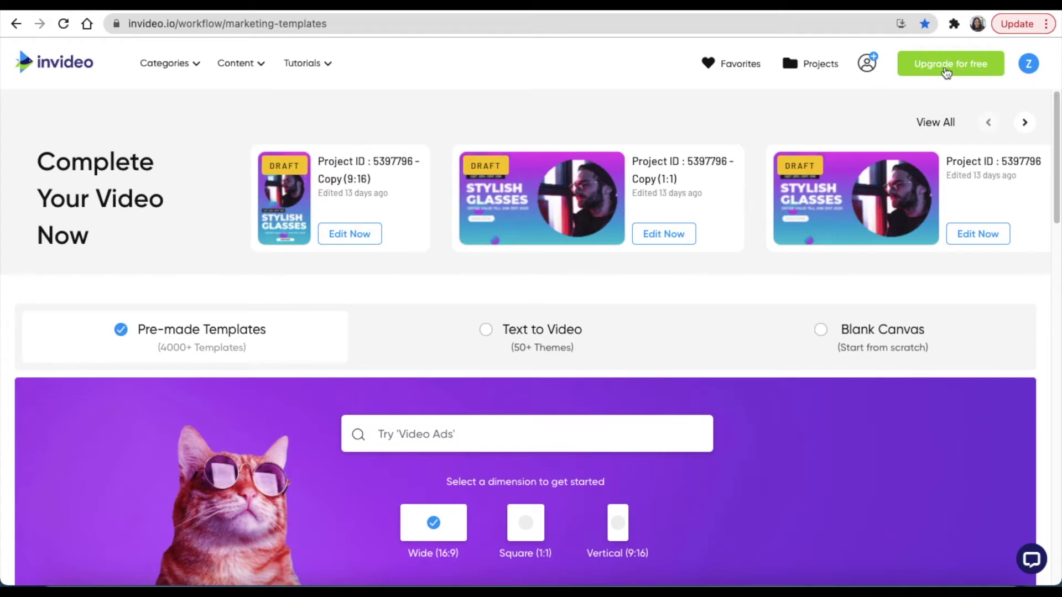
View InVideo's yearly subscription plans comparing the $15 Business and $30 Unlimited tiers
{"action": "left_click", "coordinate": [946, 73]}
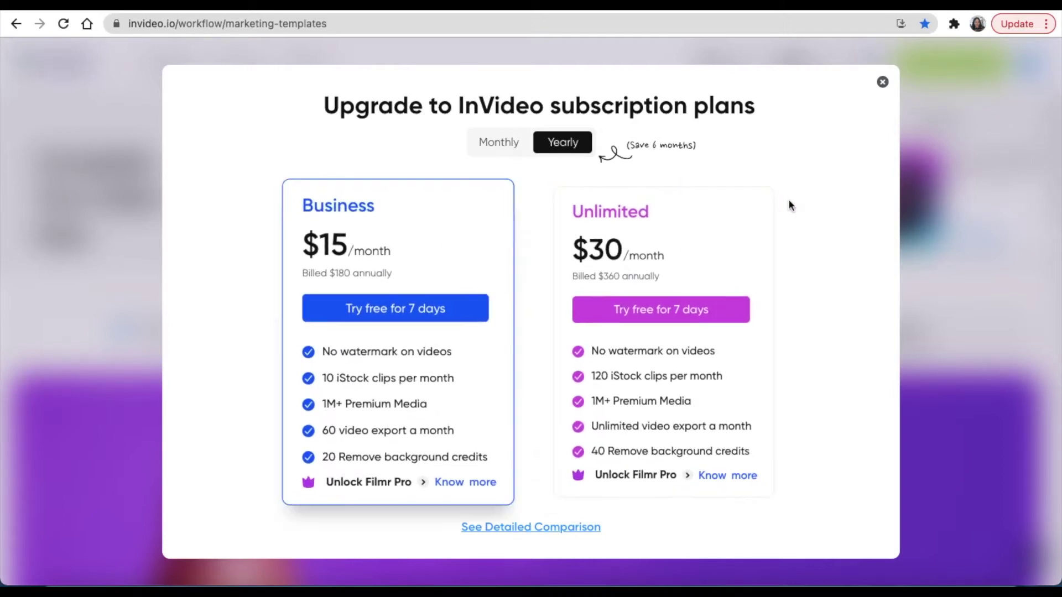
{"action": "left_click", "coordinate": [885, 84]}
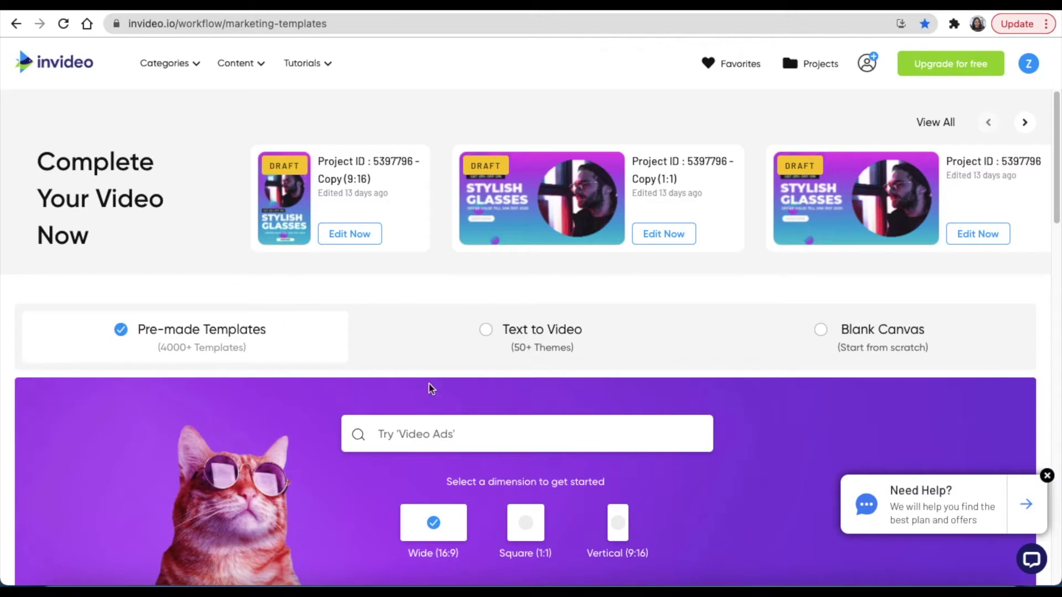
{"action": "scroll", "coordinate": [551, 414], "scroll_direction": "down", "scroll_amount": 3}
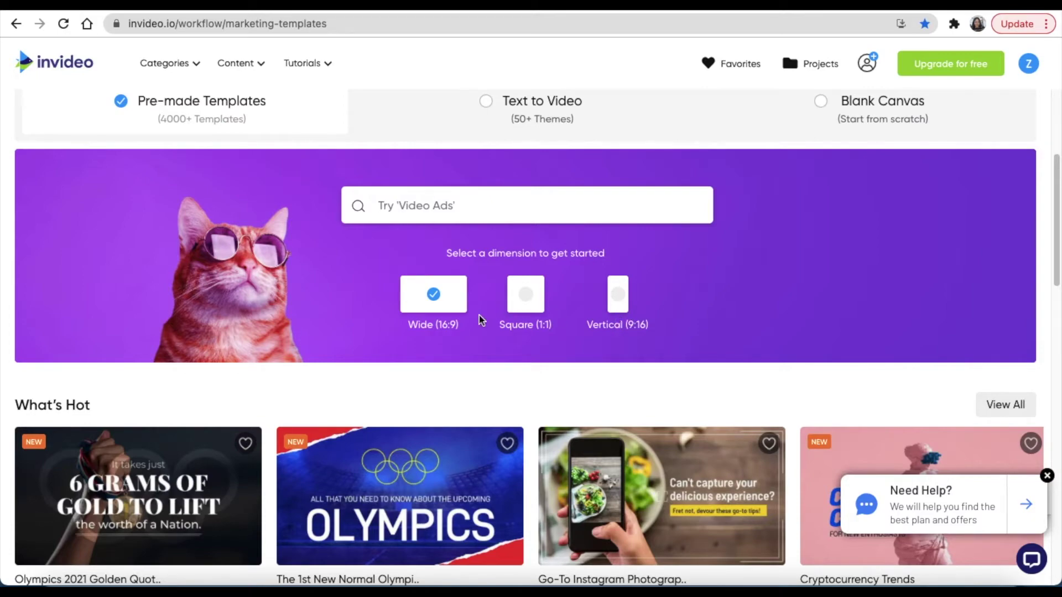
{"action": "scroll", "coordinate": [463, 404], "scroll_direction": "down", "scroll_amount": 3}
{"action": "scroll", "coordinate": [463, 404], "scroll_direction": "down", "scroll_amount": 2}
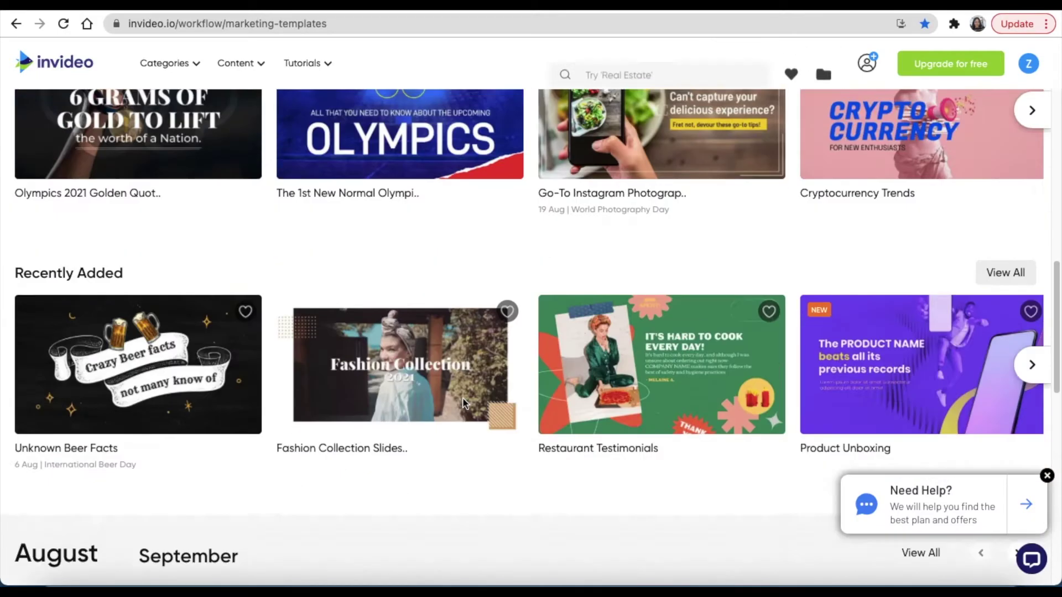
{"action": "scroll", "coordinate": [462, 404], "scroll_direction": "down", "scroll_amount": 2}
{"action": "scroll", "coordinate": [463, 404], "scroll_direction": "down", "scroll_amount": 3}
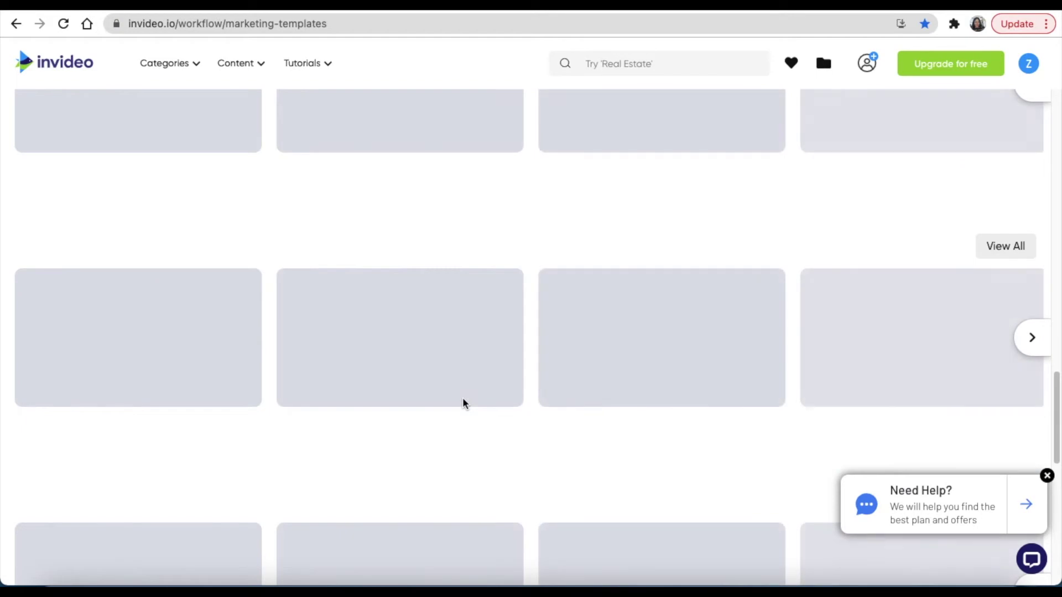
{"action": "scroll", "coordinate": [463, 404], "scroll_direction": "down", "scroll_amount": 1}
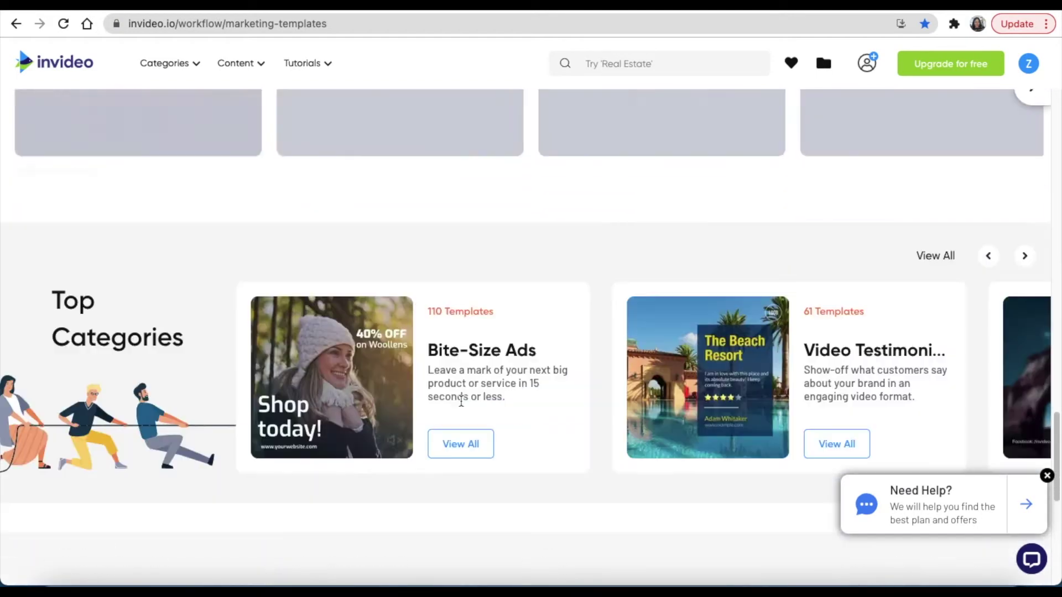
{"action": "scroll", "coordinate": [463, 403], "scroll_direction": "down", "scroll_amount": 1}
{"action": "scroll", "coordinate": [461, 406], "scroll_direction": "down", "scroll_amount": 2}
{"action": "scroll", "coordinate": [462, 406], "scroll_direction": "up", "scroll_amount": 1}
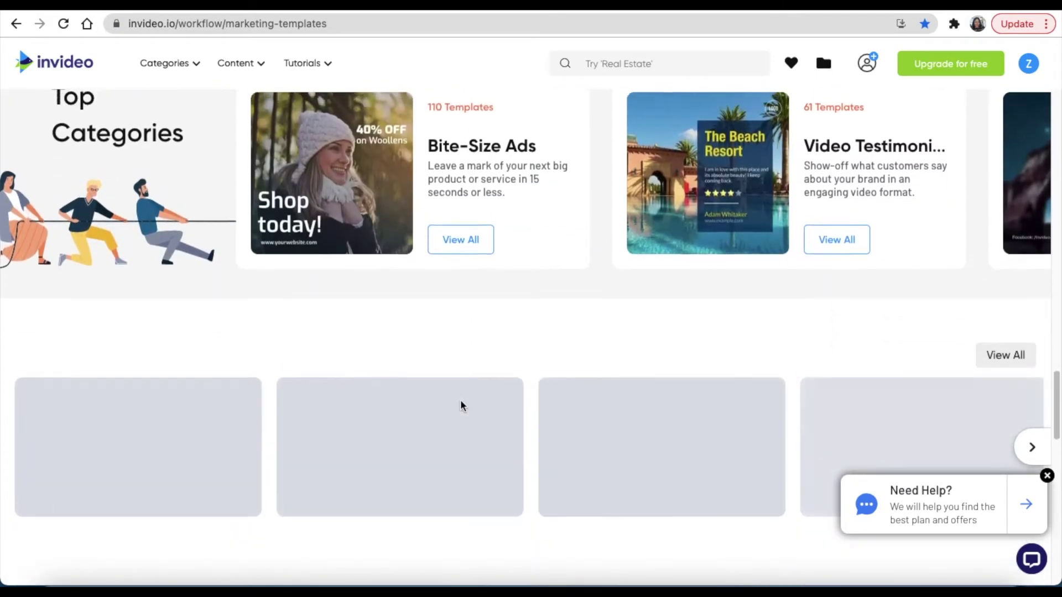
{"action": "scroll", "coordinate": [461, 406], "scroll_direction": "up", "scroll_amount": 5}
{"action": "scroll", "coordinate": [461, 405], "scroll_direction": "up", "scroll_amount": 5}
{"action": "scroll", "coordinate": [460, 405], "scroll_direction": "up", "scroll_amount": 5}
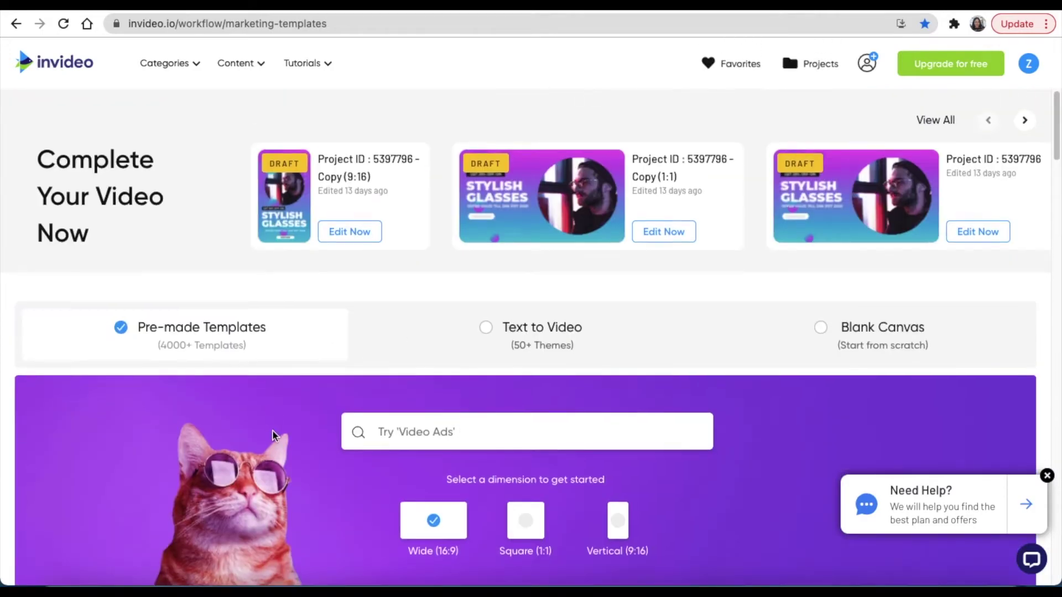
{"action": "scroll", "coordinate": [273, 436], "scroll_direction": "down", "scroll_amount": 2}
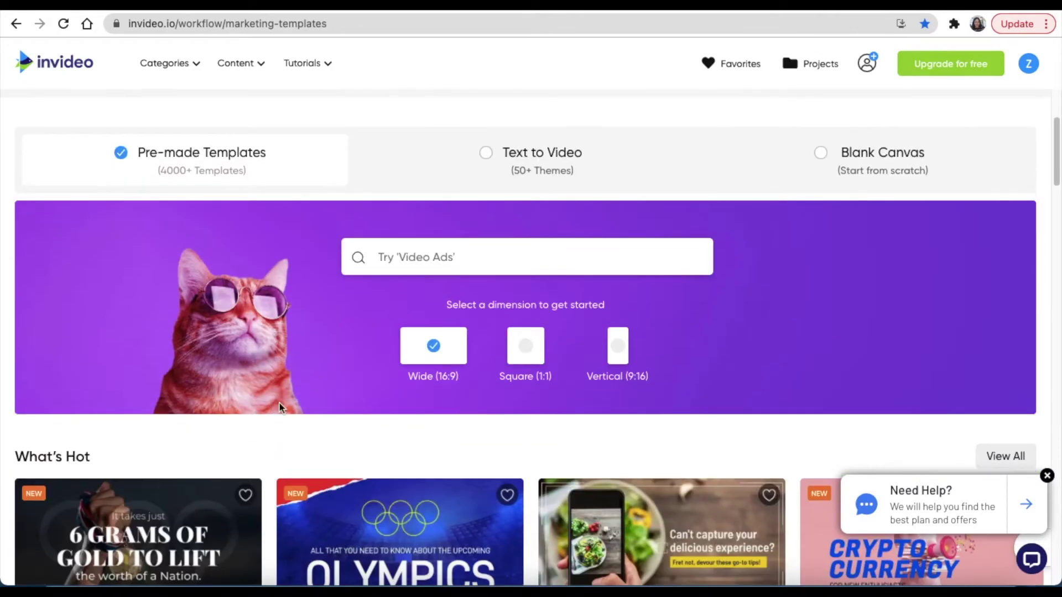
{"action": "scroll", "coordinate": [428, 396], "scroll_direction": "up", "scroll_amount": 2}
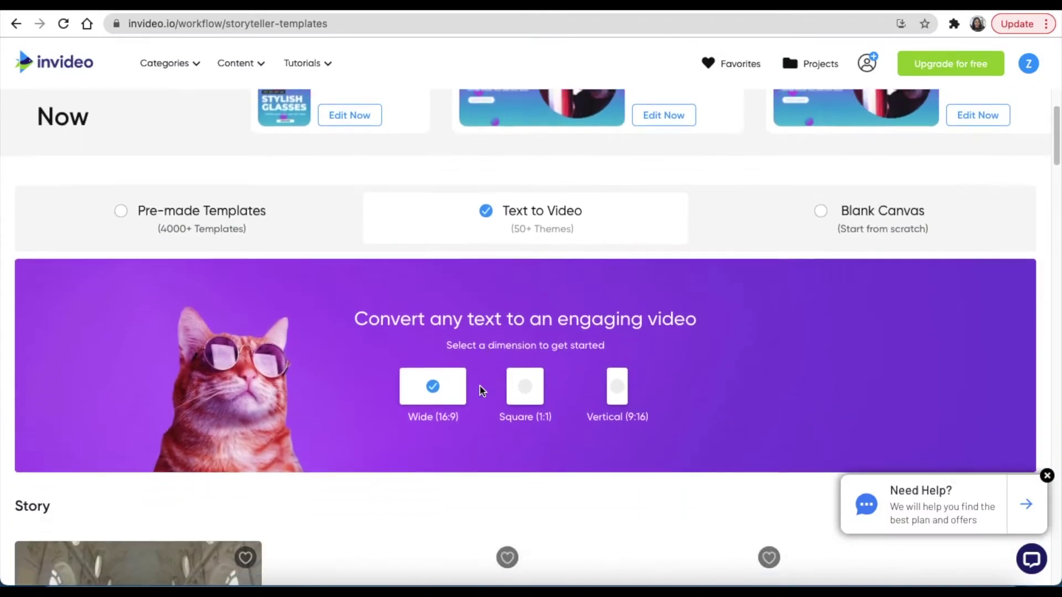
{"action": "scroll", "coordinate": [480, 391], "scroll_direction": "down", "scroll_amount": 2}
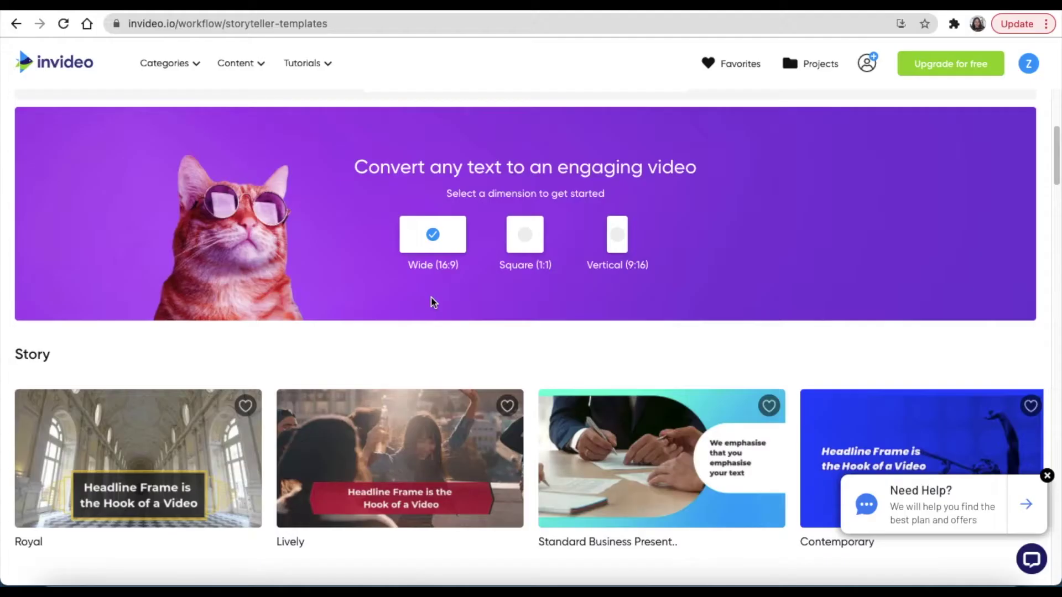
{"action": "scroll", "coordinate": [430, 302], "scroll_direction": "down", "scroll_amount": 1}
{"action": "scroll", "coordinate": [430, 308], "scroll_direction": "down", "scroll_amount": 5}
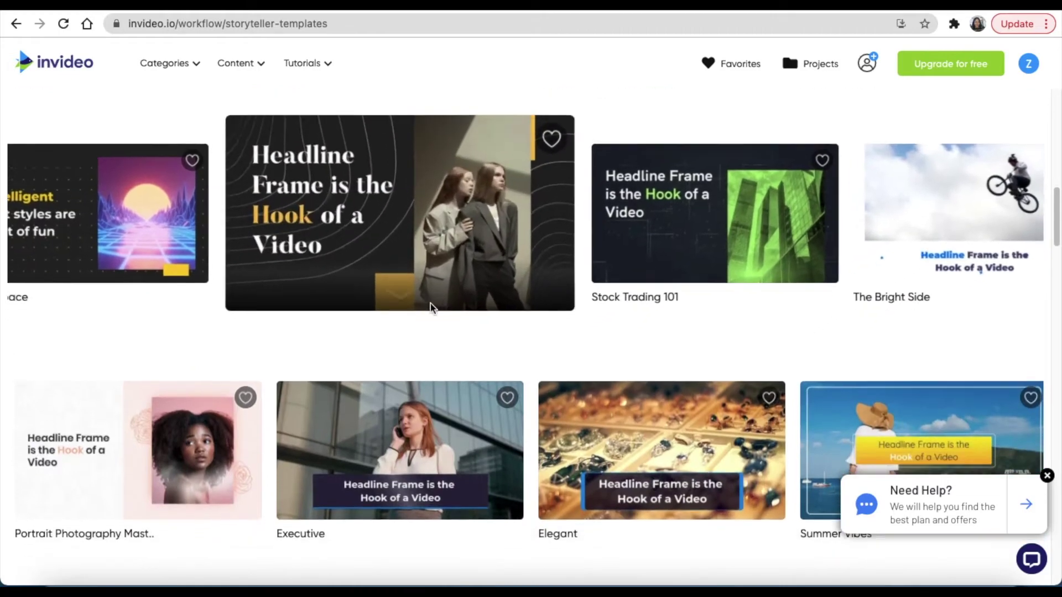
{"action": "scroll", "coordinate": [431, 309], "scroll_direction": "down", "scroll_amount": 1}
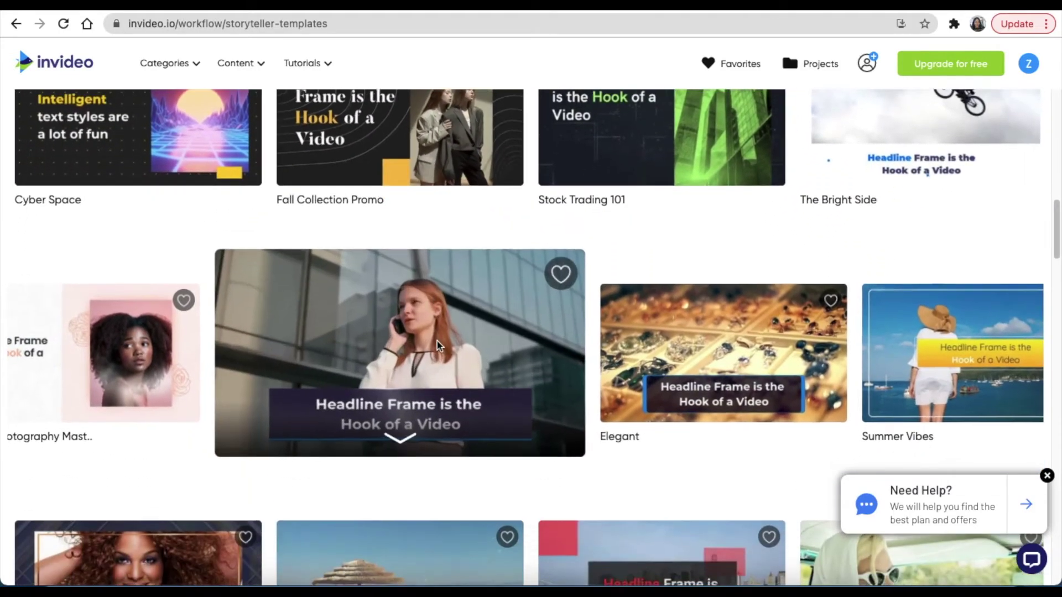
{"action": "scroll", "coordinate": [441, 351], "scroll_direction": "down", "scroll_amount": 1}
{"action": "scroll", "coordinate": [441, 351], "scroll_direction": "down", "scroll_amount": 1}
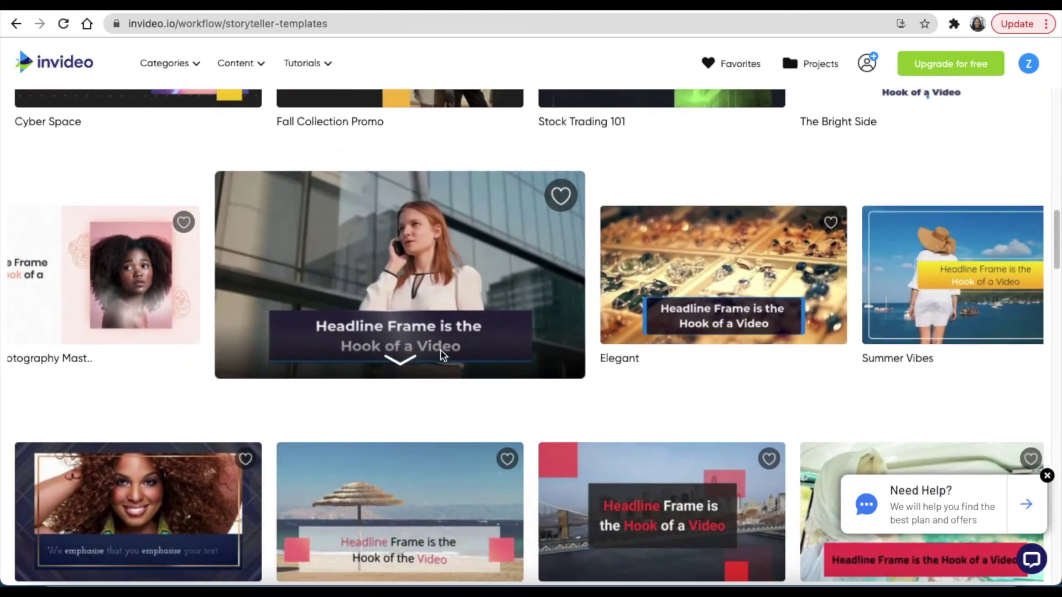
{"action": "scroll", "coordinate": [441, 351], "scroll_direction": "down", "scroll_amount": 1}
{"action": "scroll", "coordinate": [441, 355], "scroll_direction": "down", "scroll_amount": 1}
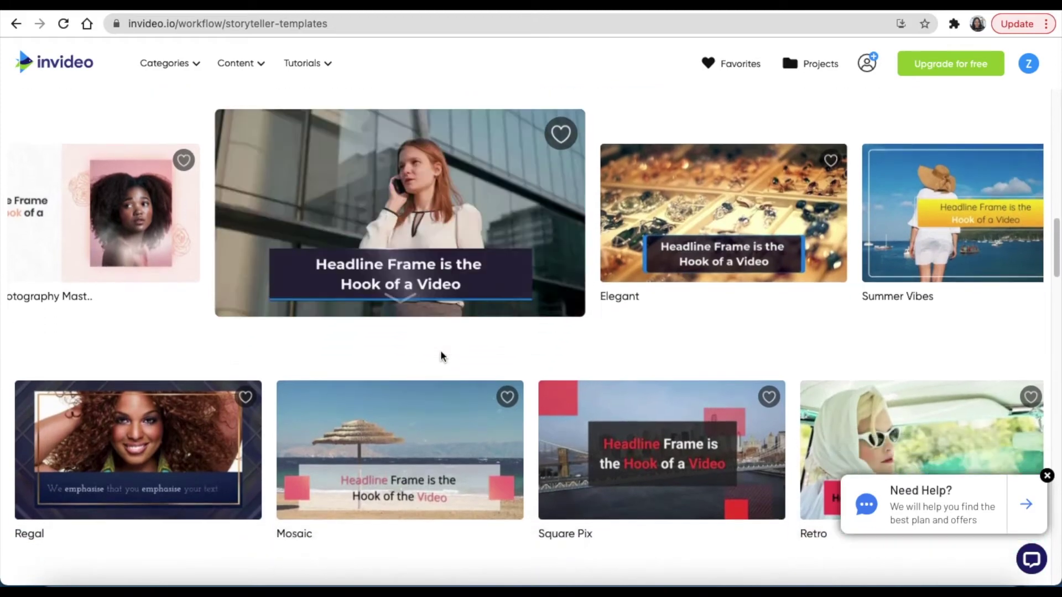
{"action": "scroll", "coordinate": [440, 355], "scroll_direction": "down", "scroll_amount": 1}
{"action": "scroll", "coordinate": [441, 355], "scroll_direction": "down", "scroll_amount": 5}
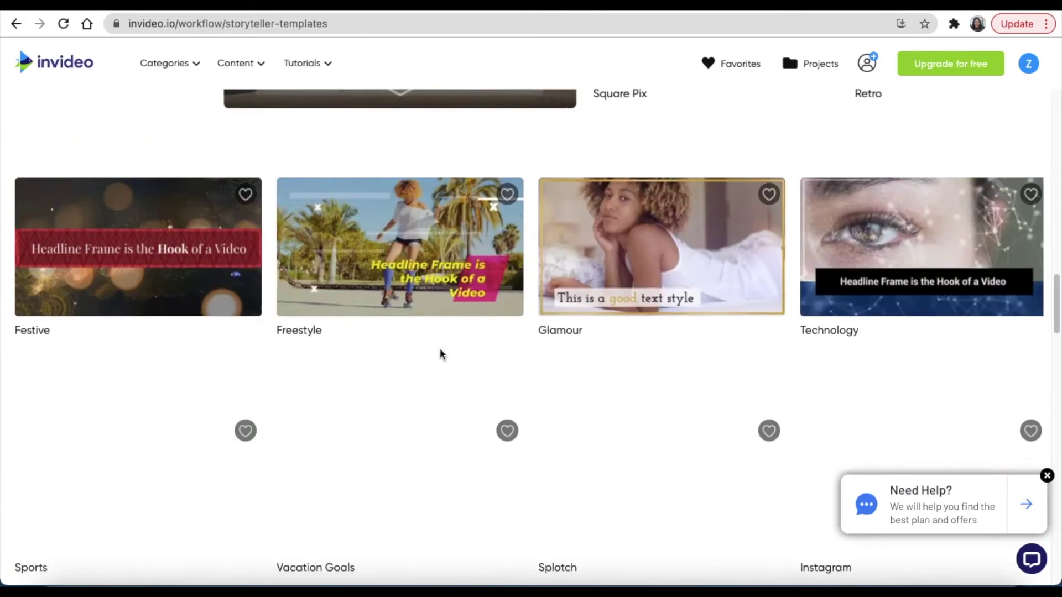
{"action": "scroll", "coordinate": [440, 355], "scroll_direction": "down", "scroll_amount": 4}
{"action": "scroll", "coordinate": [440, 354], "scroll_direction": "down", "scroll_amount": 4}
{"action": "scroll", "coordinate": [439, 354], "scroll_direction": "down", "scroll_amount": 2}
{"action": "scroll", "coordinate": [441, 358], "scroll_direction": "down", "scroll_amount": 1}
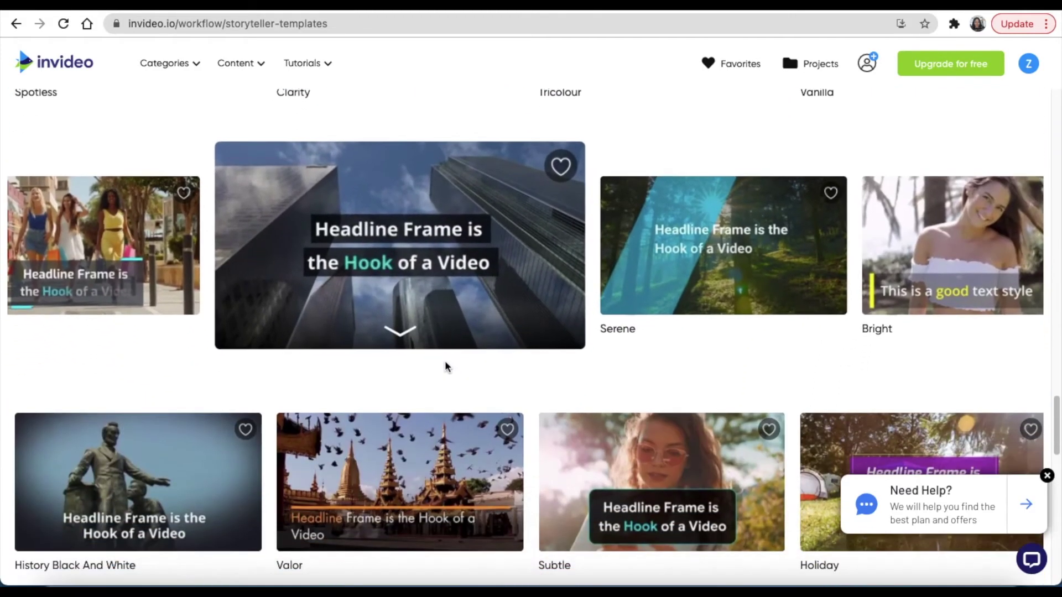
{"action": "scroll", "coordinate": [444, 361], "scroll_direction": "down", "scroll_amount": 2}
{"action": "scroll", "coordinate": [444, 364], "scroll_direction": "down", "scroll_amount": 1}
{"action": "scroll", "coordinate": [444, 364], "scroll_direction": "down", "scroll_amount": 5}
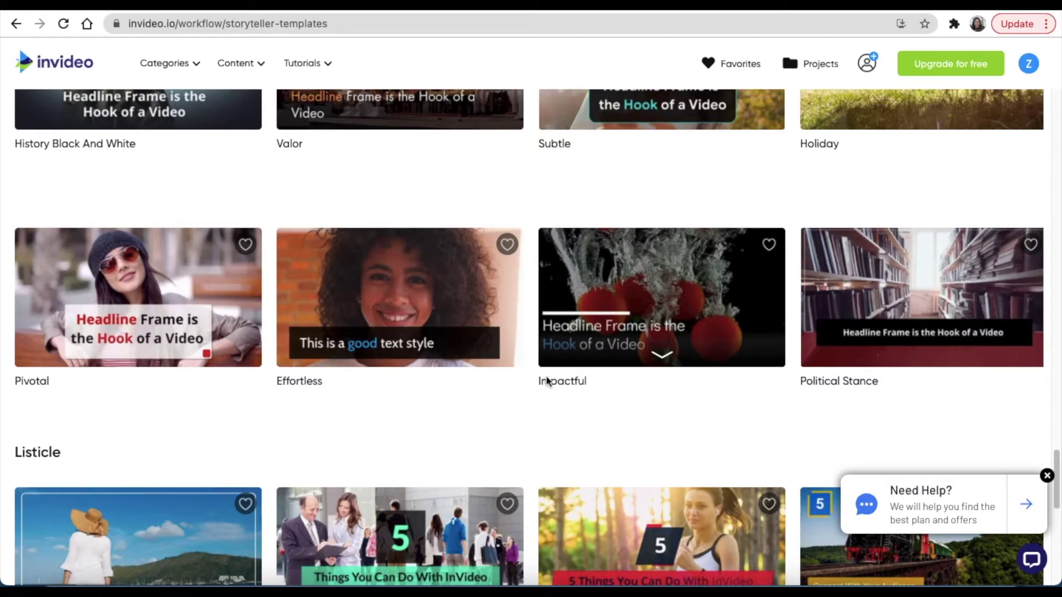
{"action": "scroll", "coordinate": [558, 402], "scroll_direction": "down", "scroll_amount": 3}
{"action": "scroll", "coordinate": [558, 401], "scroll_direction": "down", "scroll_amount": 1}
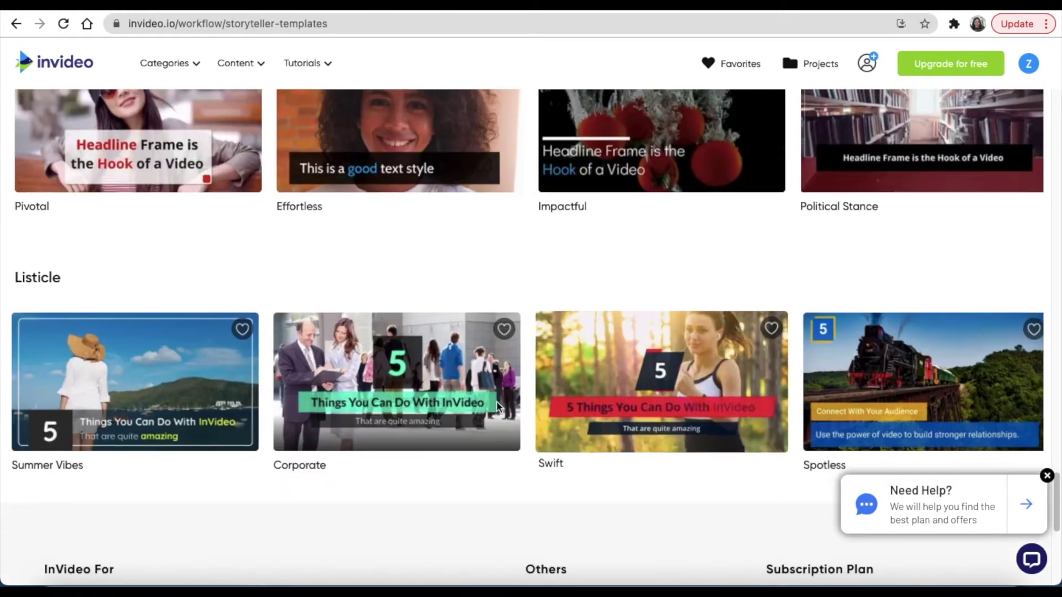
{"action": "scroll", "coordinate": [557, 394], "scroll_direction": "down", "scroll_amount": 5}
{"action": "scroll", "coordinate": [557, 394], "scroll_direction": "down", "scroll_amount": 3}
{"action": "scroll", "coordinate": [557, 391], "scroll_direction": "down", "scroll_amount": 3}
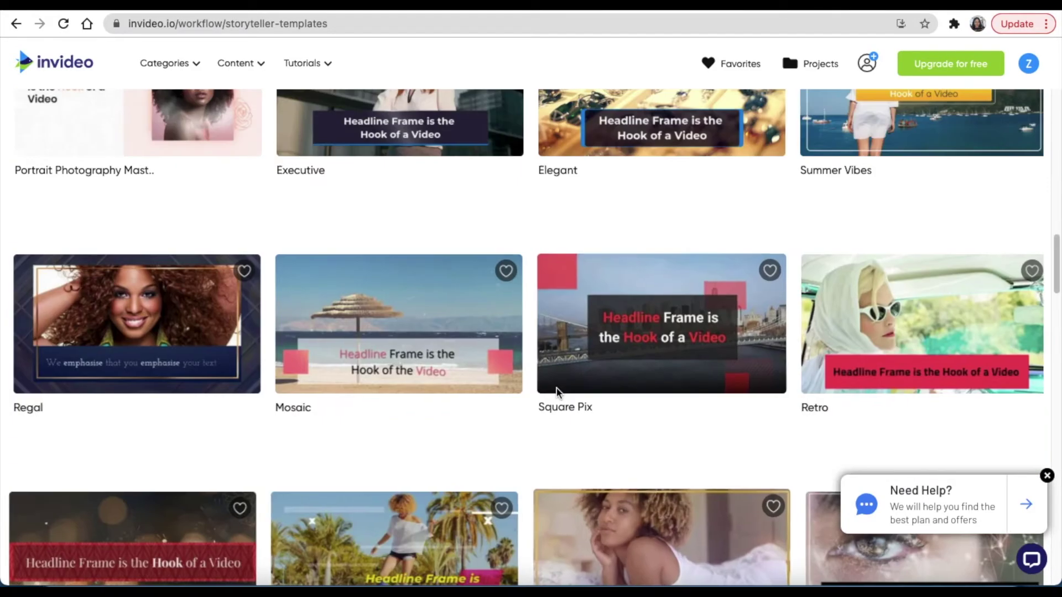
{"action": "mouse_move", "coordinate": [661, 324]}
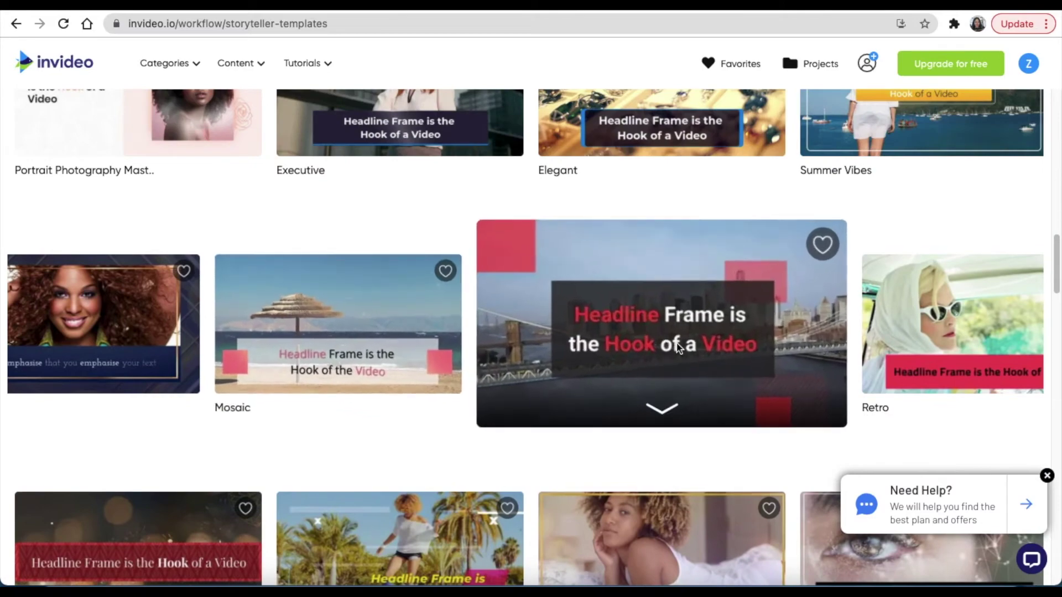
Preview the Square Pix theme with sound muted and use it as a Wide 16:9 template
{"action": "left_click", "coordinate": [671, 346]}
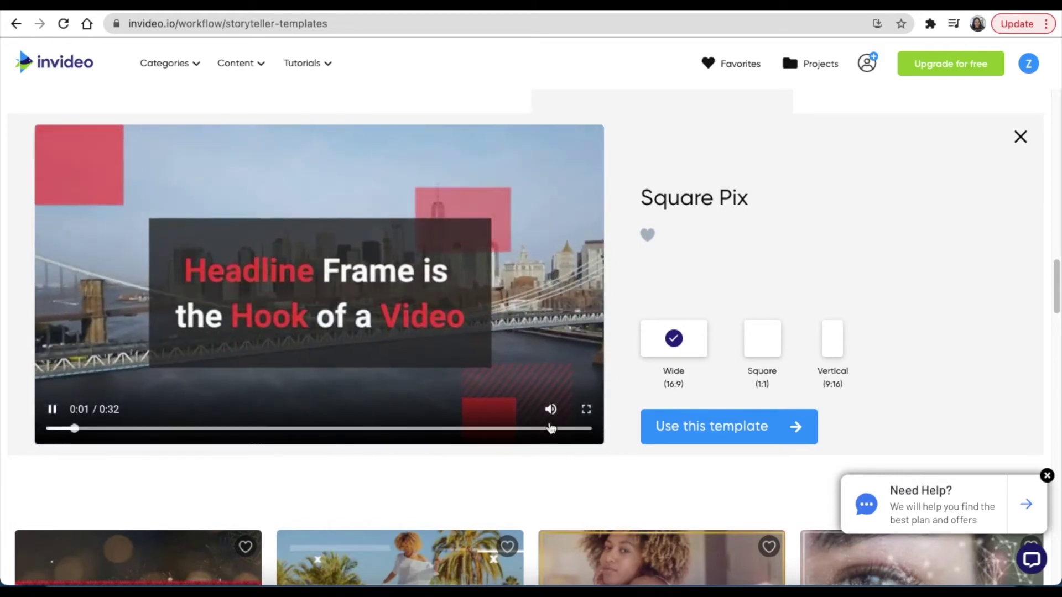
{"action": "left_click", "coordinate": [551, 409]}
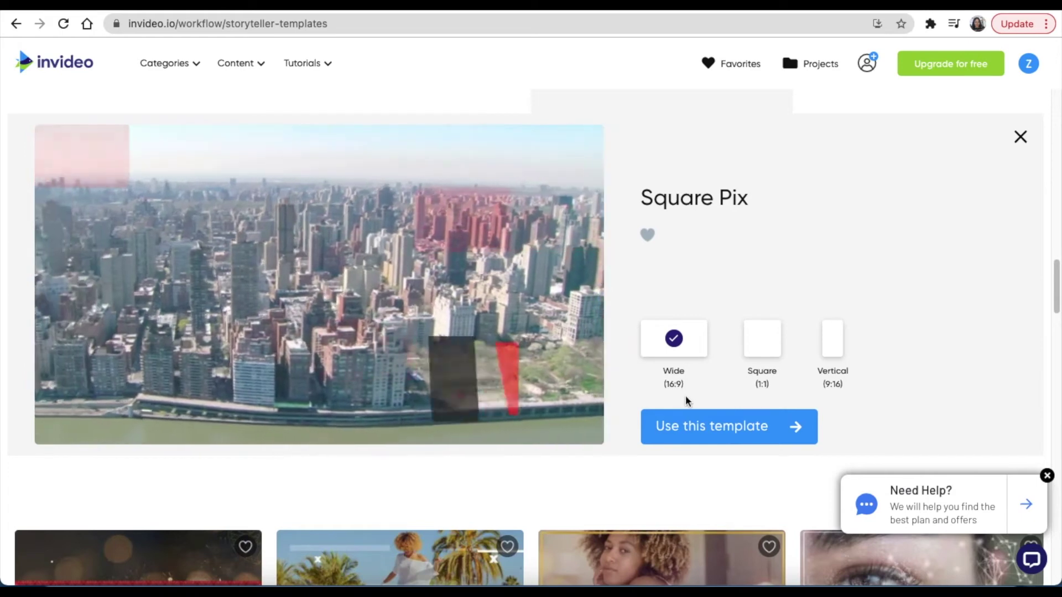
{"action": "scroll", "coordinate": [566, 425], "scroll_direction": "down", "scroll_amount": 1}
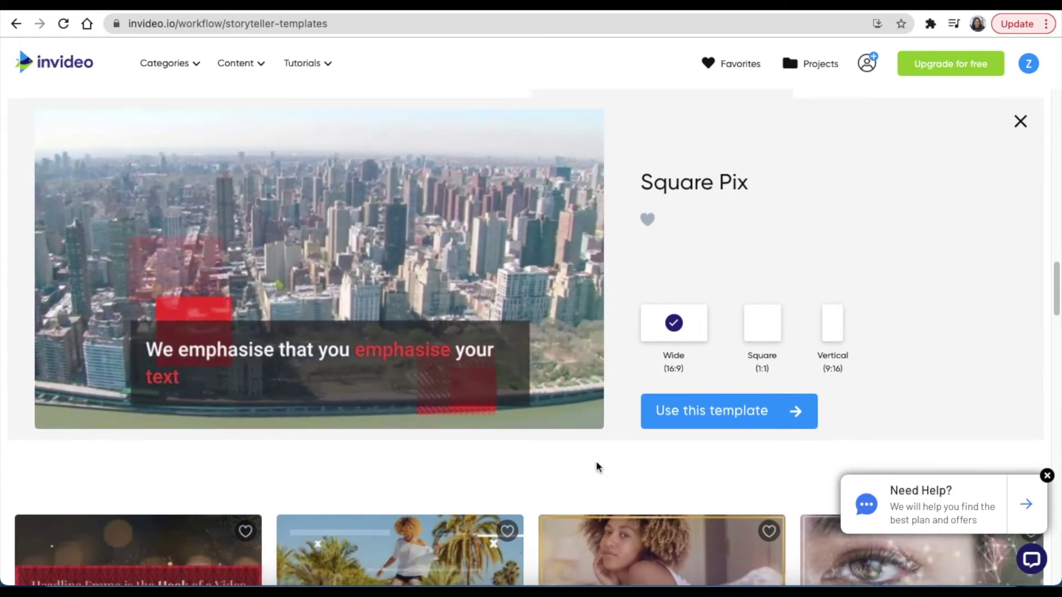
{"action": "left_click", "coordinate": [742, 416]}
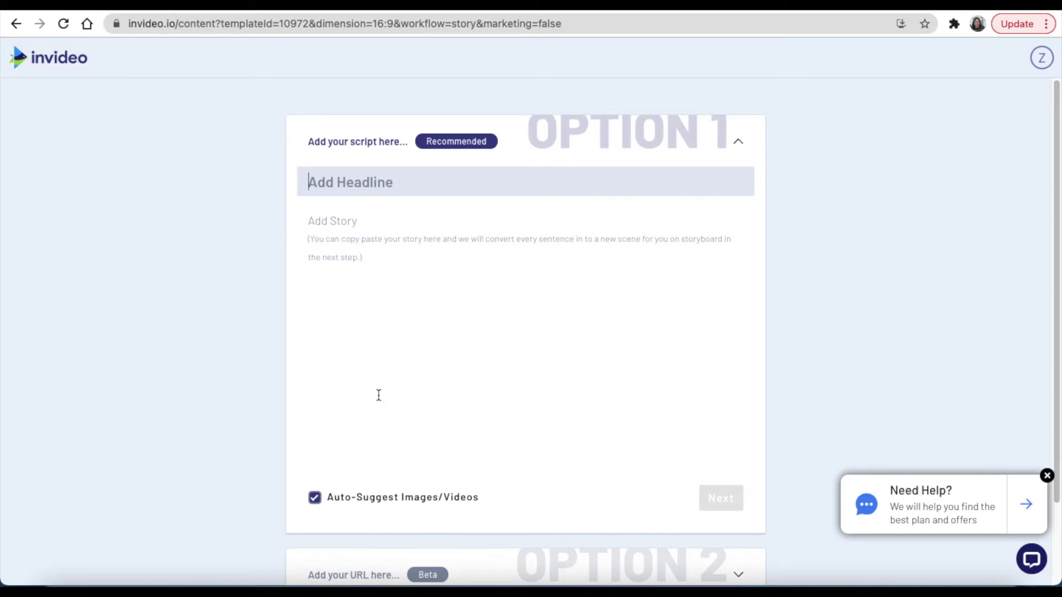
Copy the note's headline from Apple Notes into the video headline field
{"action": "left_click", "coordinate": [392, 585]}
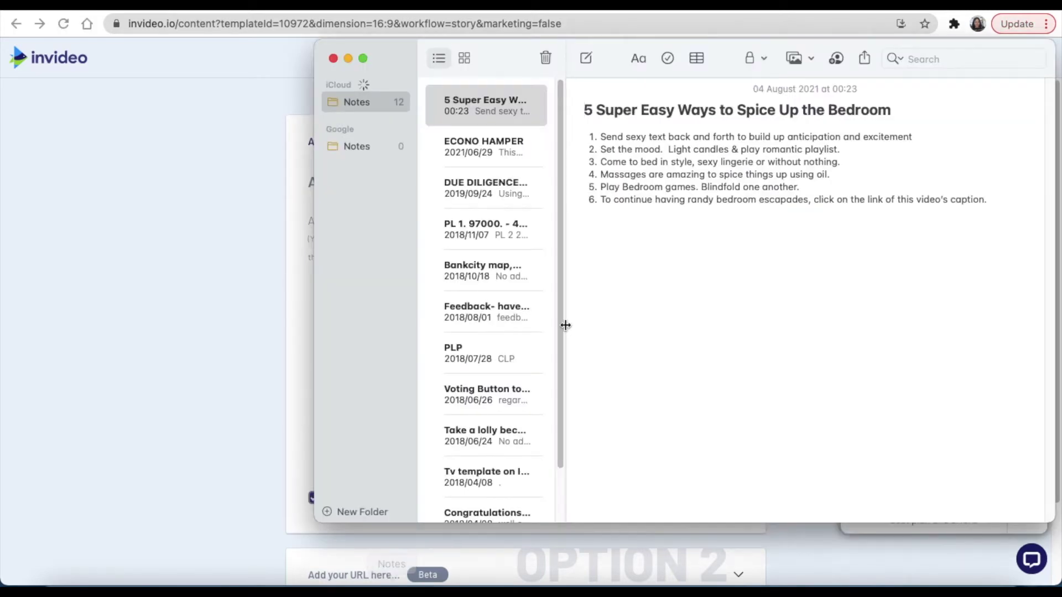
{"action": "left_click_drag", "start_coordinate": [583, 110], "coordinate": [890, 113]}
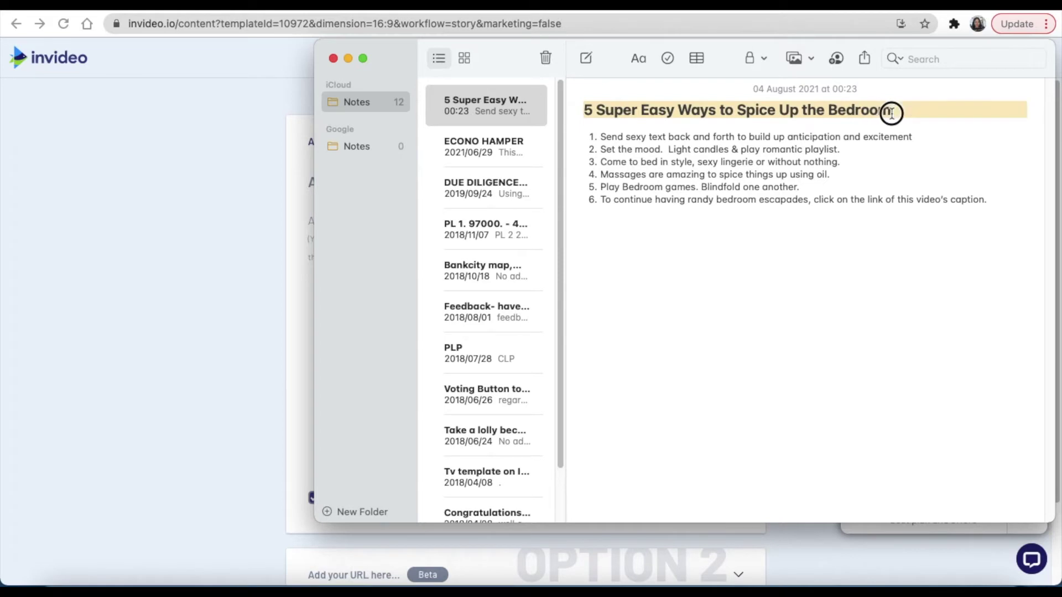
{"action": "right_click", "coordinate": [891, 112]}
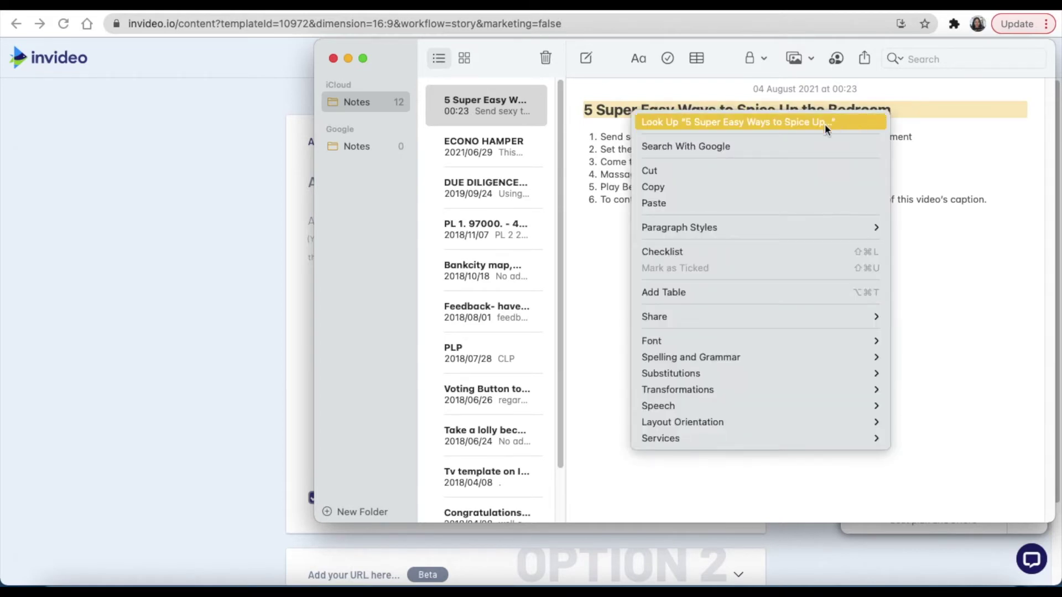
{"action": "left_click", "coordinate": [653, 188]}
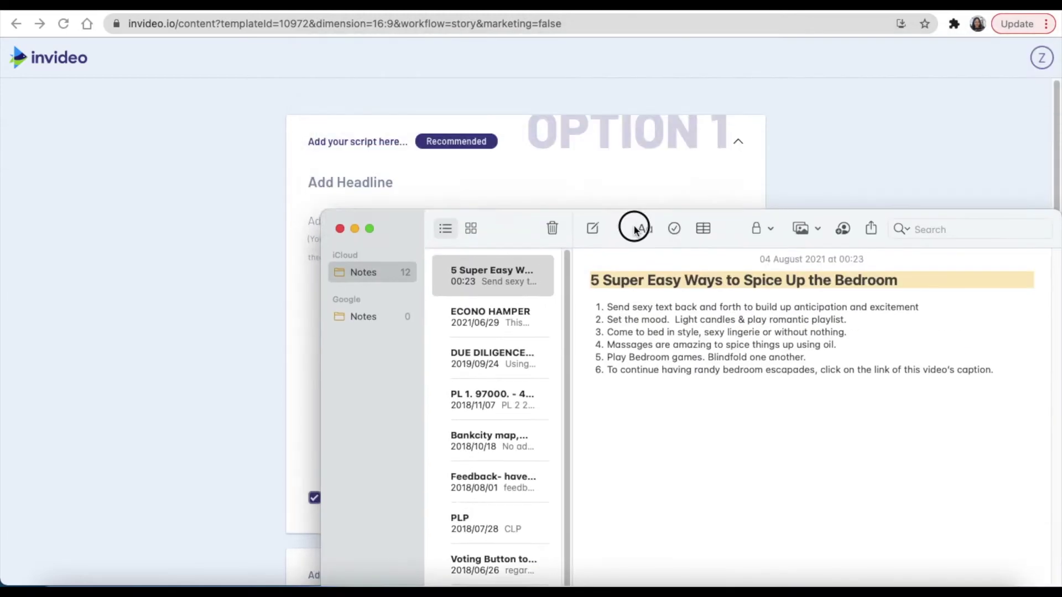
{"action": "left_click_drag", "start_coordinate": [610, 45], "coordinate": [658, 315]}
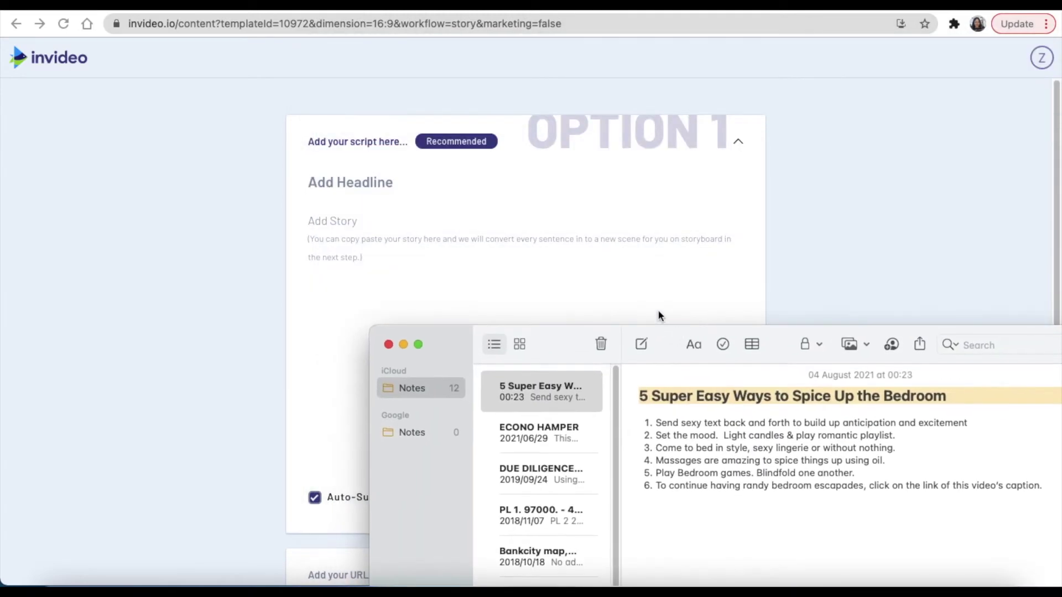
{"action": "left_click", "coordinate": [415, 196]}
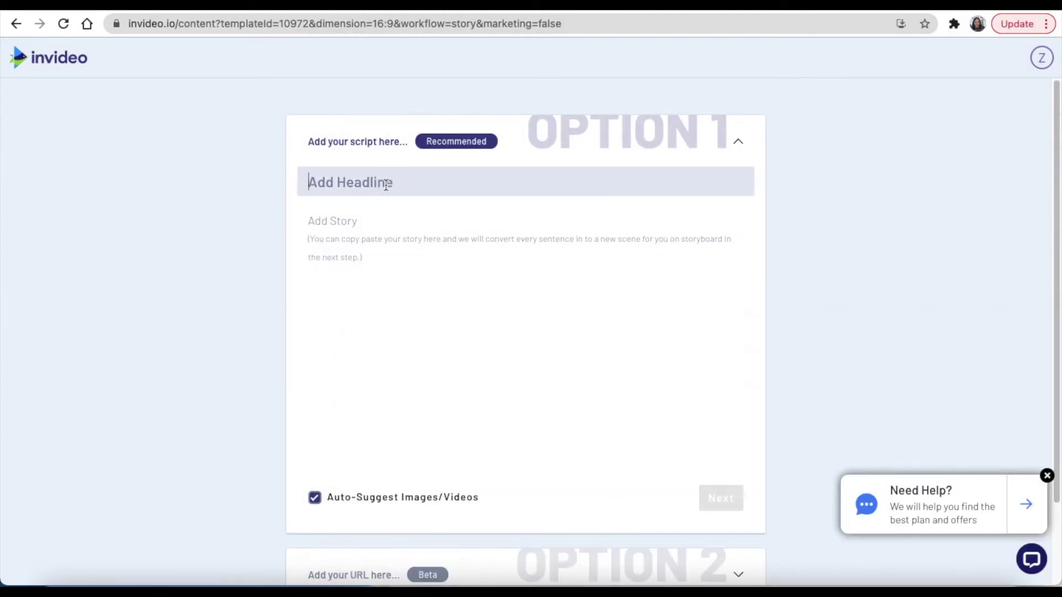
{"action": "key", "text": "ctrl+v"}
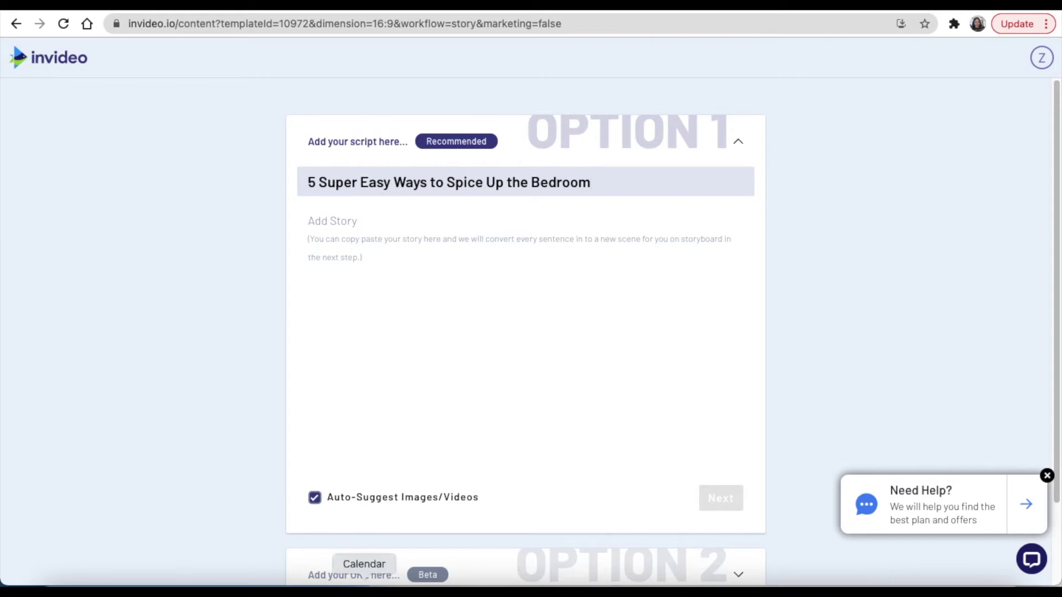
Paste the six numbered bedroom tips as the story and generate the storyboard
{"action": "left_click", "coordinate": [391, 581]}
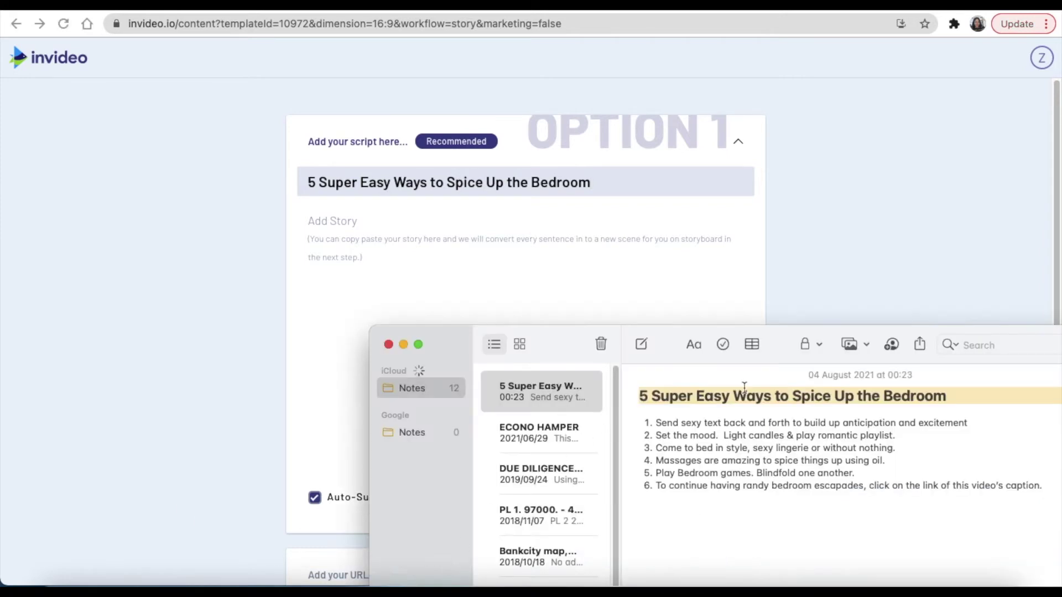
{"action": "left_click_drag", "start_coordinate": [785, 345], "coordinate": [800, 264]}
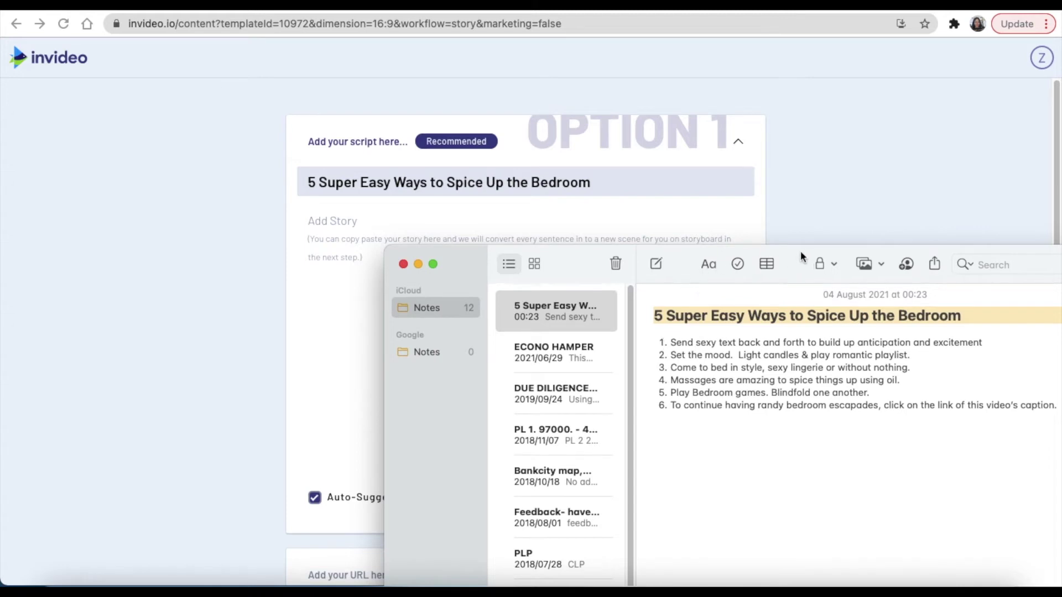
{"action": "left_click_drag", "start_coordinate": [801, 257], "coordinate": [584, 173]}
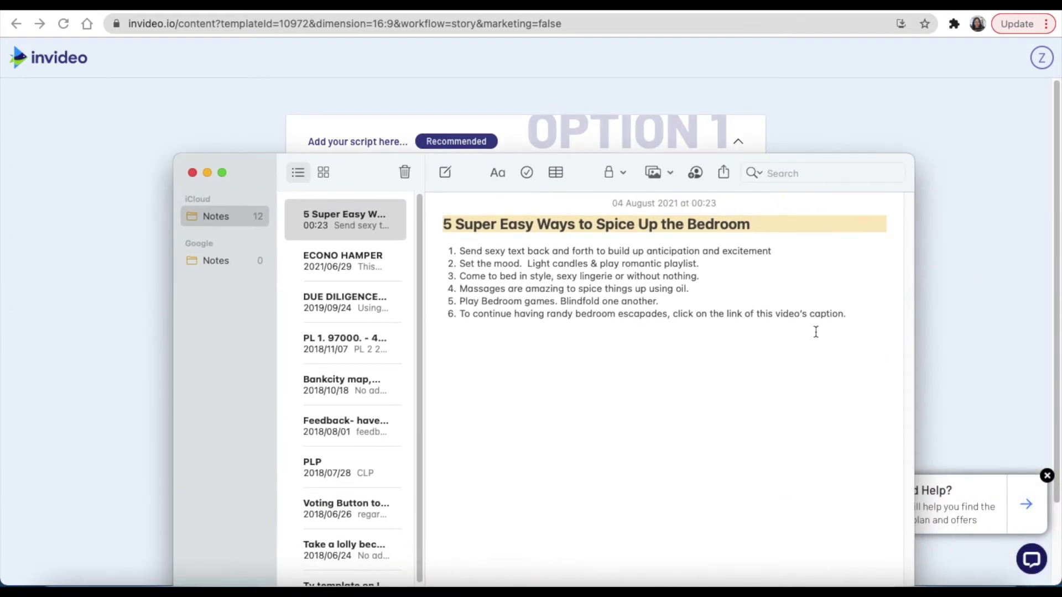
{"action": "mouse_move", "coordinate": [840, 316]}
{"action": "left_mouse_down"}
{"action": "mouse_move", "coordinate": [851, 315]}
{"action": "mouse_move", "coordinate": [694, 304]}
{"action": "mouse_move", "coordinate": [539, 251]}
{"action": "mouse_move", "coordinate": [451, 251]}
{"action": "left_mouse_up"}
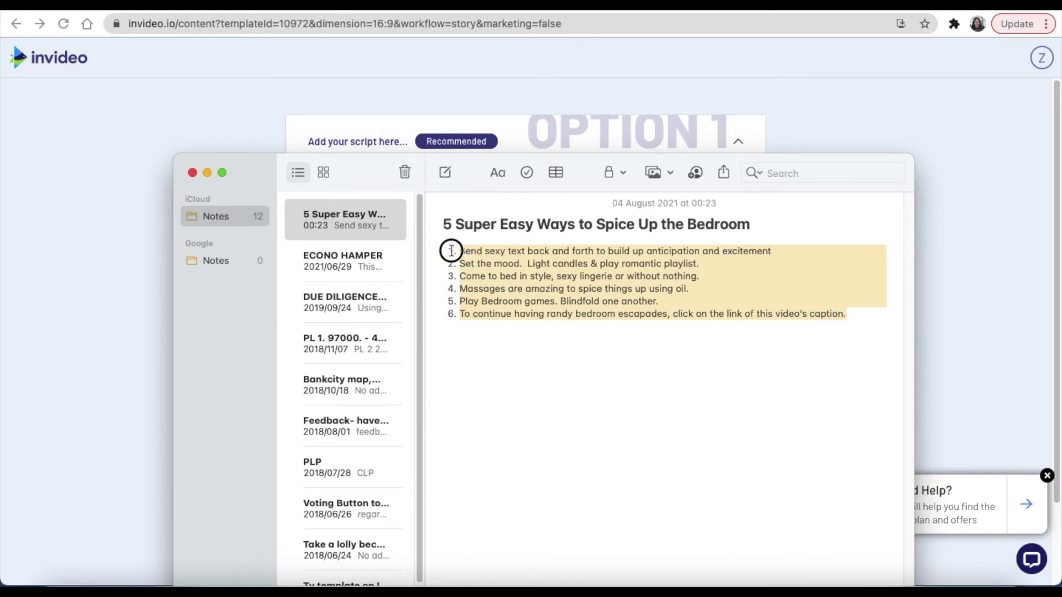
{"action": "right_click", "coordinate": [488, 314]}
{"action": "left_click", "coordinate": [526, 292]}
{"action": "left_click", "coordinate": [208, 172]}
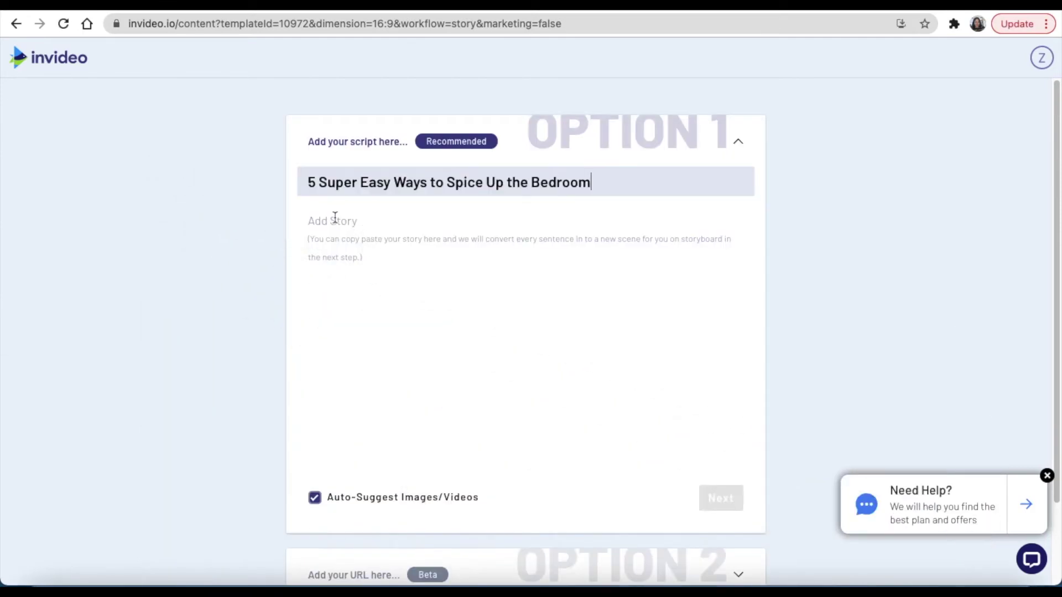
{"action": "left_click", "coordinate": [331, 223]}
{"action": "key", "text": "super+v"}
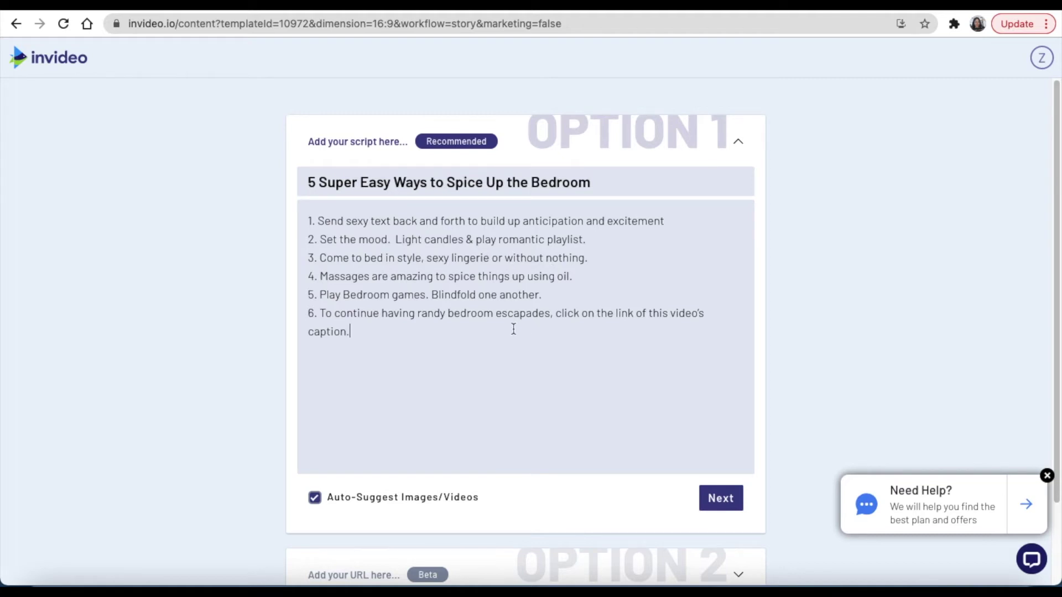
{"action": "left_click", "coordinate": [721, 498]}
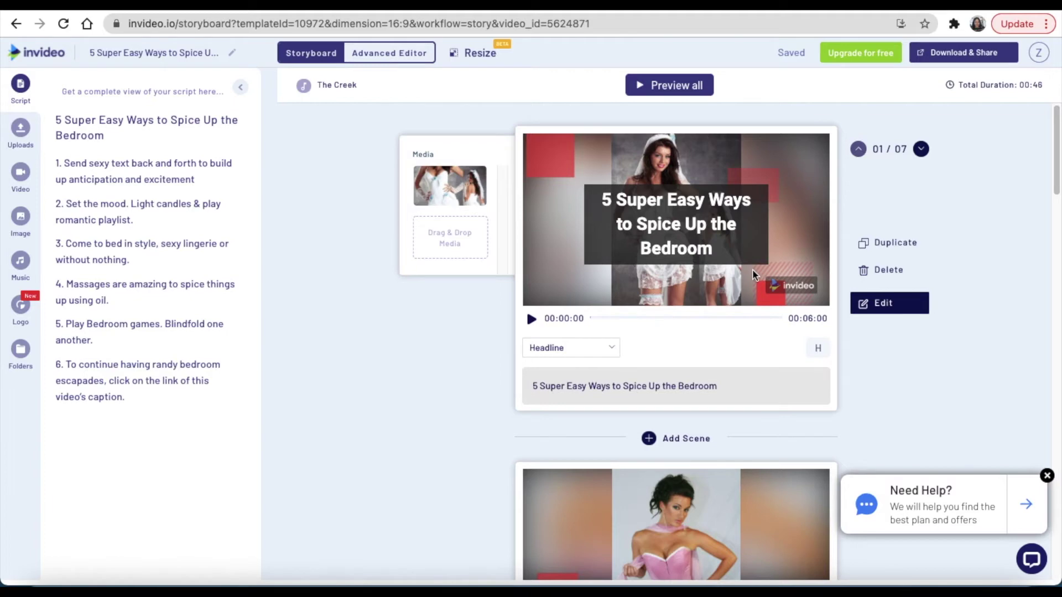
{"action": "scroll", "coordinate": [752, 270], "scroll_direction": "down", "scroll_amount": 2}
{"action": "scroll", "coordinate": [744, 319], "scroll_direction": "down", "scroll_amount": 3}
{"action": "scroll", "coordinate": [742, 326], "scroll_direction": "down", "scroll_amount": 2}
{"action": "scroll", "coordinate": [743, 326], "scroll_direction": "down", "scroll_amount": 2}
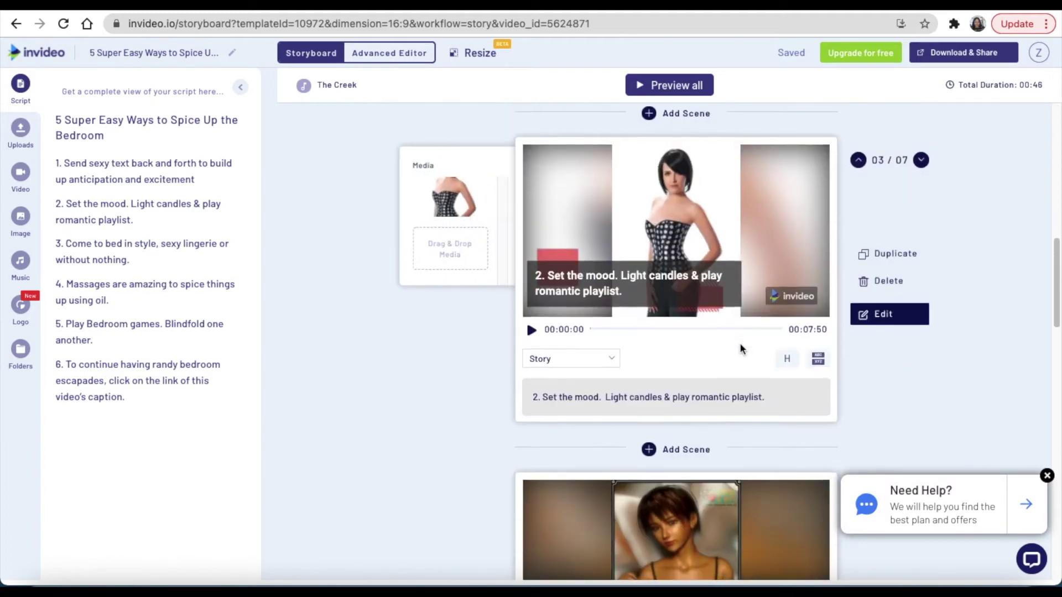
{"action": "scroll", "coordinate": [739, 342], "scroll_direction": "down", "scroll_amount": 4}
{"action": "scroll", "coordinate": [738, 349], "scroll_direction": "down", "scroll_amount": 2}
{"action": "scroll", "coordinate": [734, 357], "scroll_direction": "down", "scroll_amount": 2}
{"action": "scroll", "coordinate": [730, 369], "scroll_direction": "down", "scroll_amount": 1}
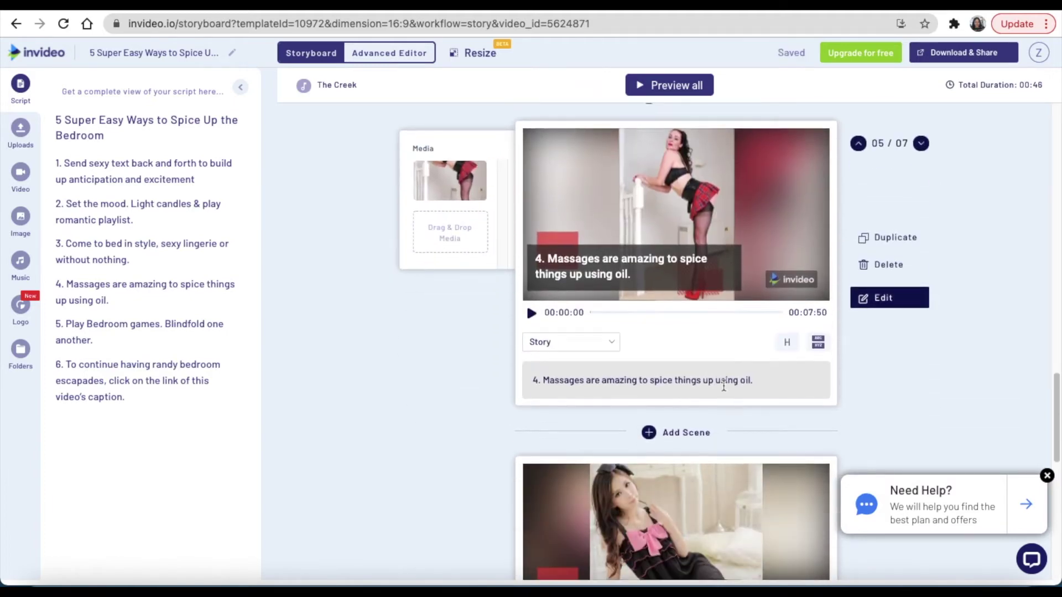
{"action": "scroll", "coordinate": [722, 384], "scroll_direction": "down", "scroll_amount": 4}
{"action": "scroll", "coordinate": [723, 382], "scroll_direction": "down", "scroll_amount": 1}
{"action": "scroll", "coordinate": [724, 388], "scroll_direction": "down", "scroll_amount": 1}
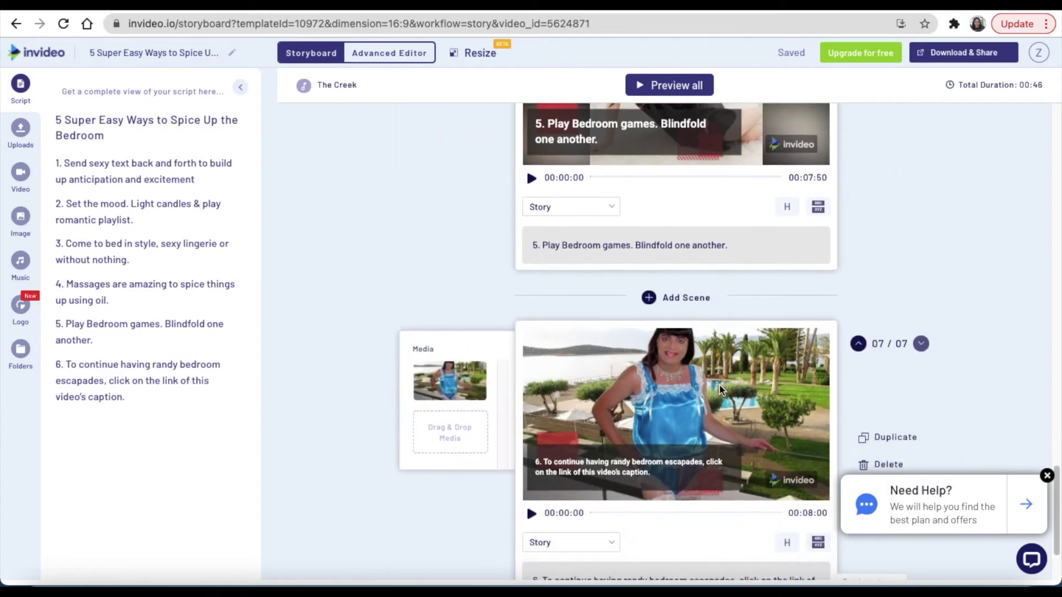
{"action": "scroll", "coordinate": [720, 384], "scroll_direction": "down", "scroll_amount": 1}
{"action": "scroll", "coordinate": [703, 390], "scroll_direction": "down", "scroll_amount": 1}
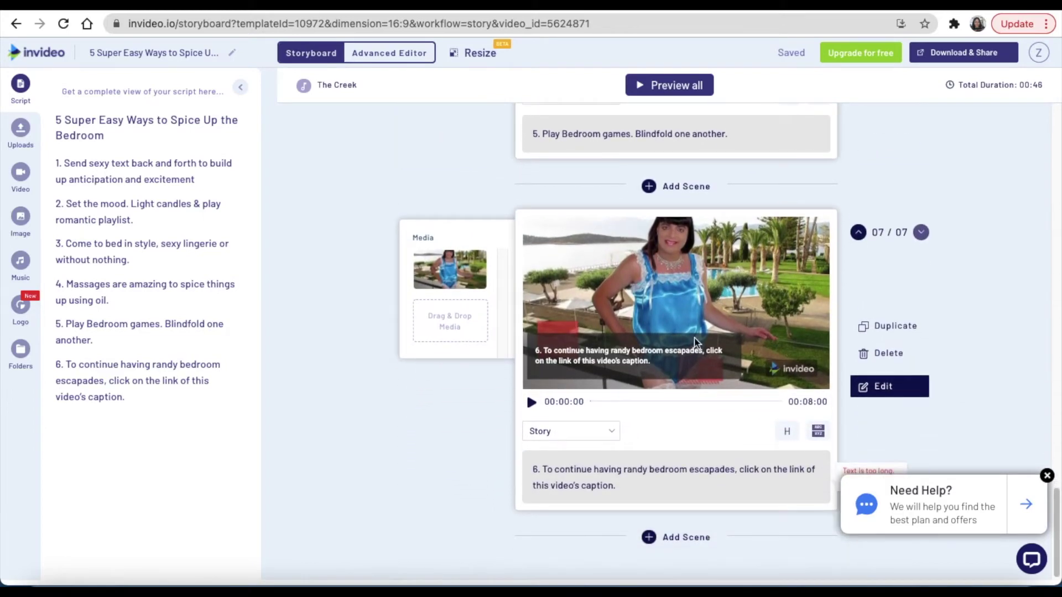
{"action": "scroll", "coordinate": [709, 365], "scroll_direction": "up", "scroll_amount": 2}
{"action": "scroll", "coordinate": [707, 358], "scroll_direction": "up", "scroll_amount": 10}
{"action": "scroll", "coordinate": [708, 358], "scroll_direction": "up", "scroll_amount": 8}
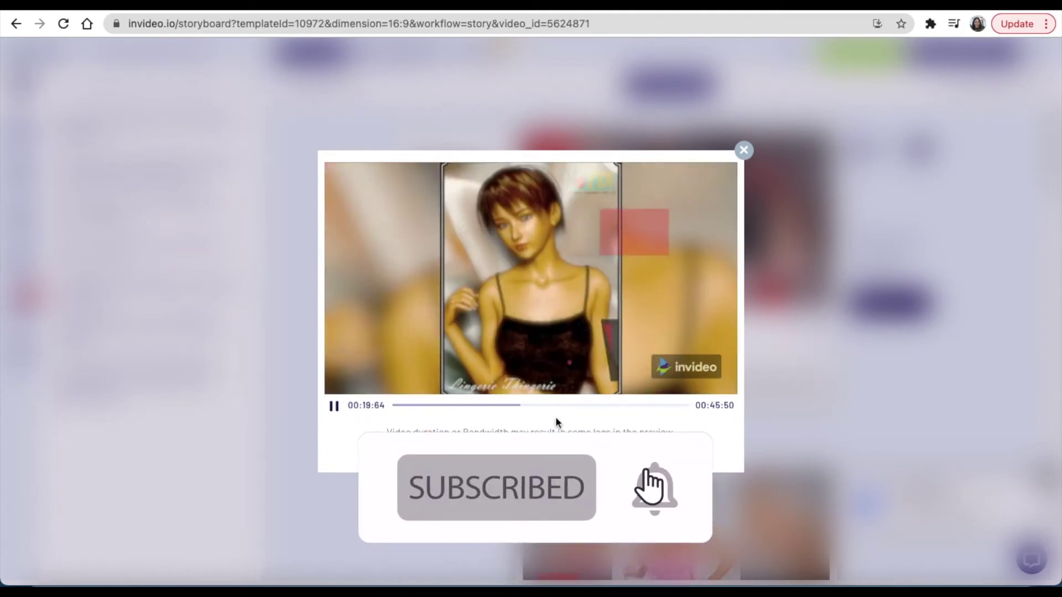
Skip the full-video preview ahead near the end, then close it
{"action": "left_click", "coordinate": [602, 406]}
{"action": "left_click", "coordinate": [673, 406]}
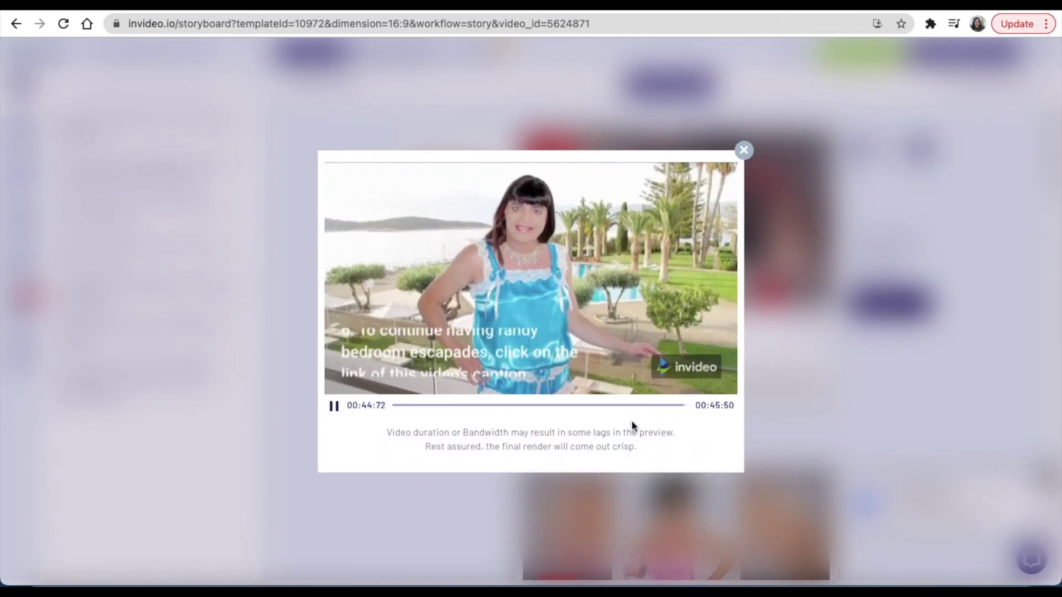
{"action": "left_click", "coordinate": [743, 150]}
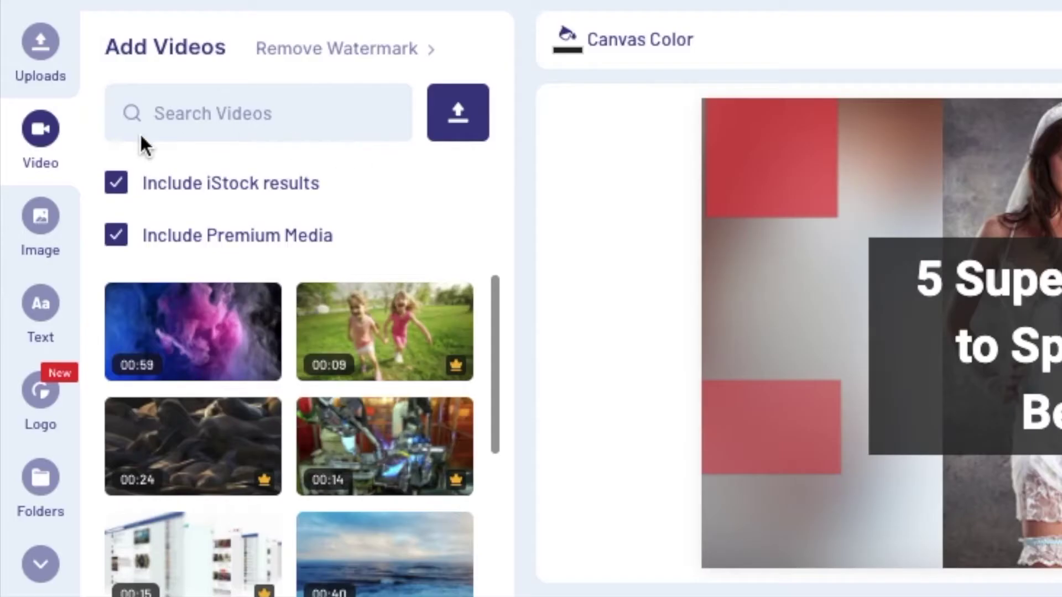
Search stock images for 'love' without iStock results and pick the curly-haired woman photo
{"action": "left_click", "coordinate": [24, 182]}
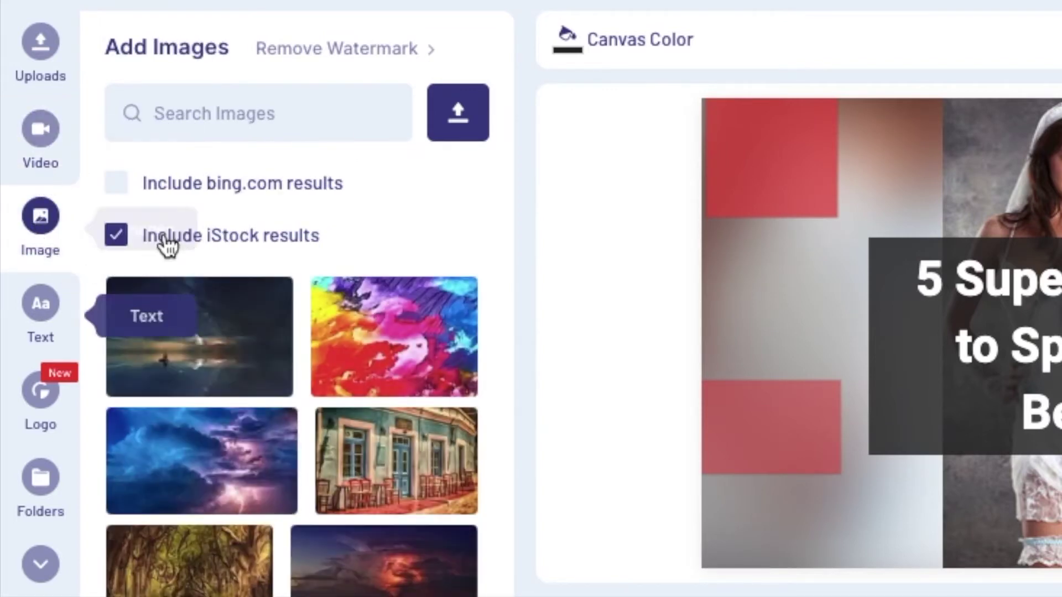
{"action": "left_click", "coordinate": [116, 236]}
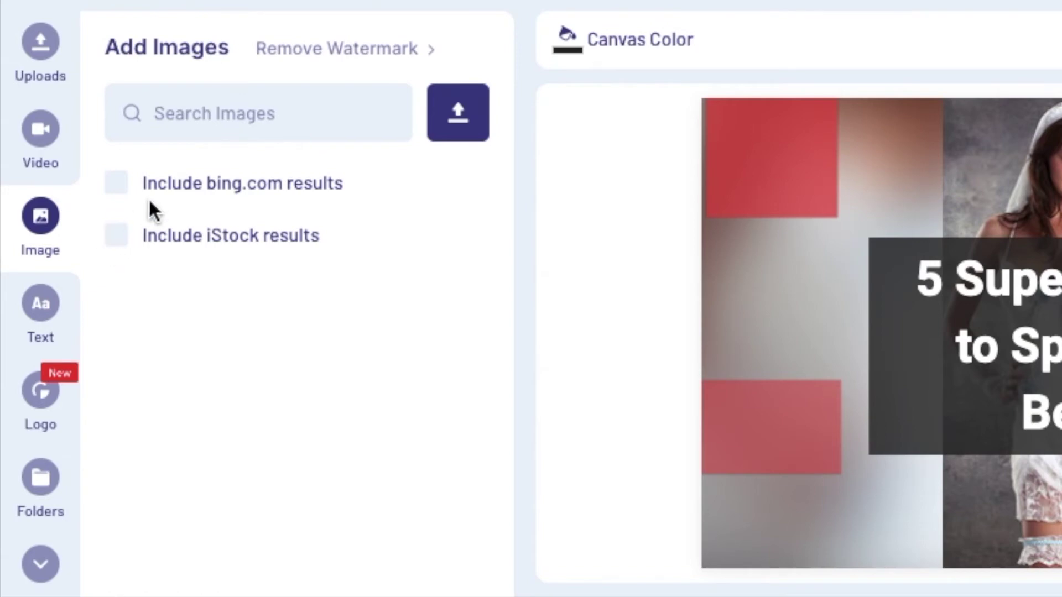
{"action": "left_click", "coordinate": [42, 236]}
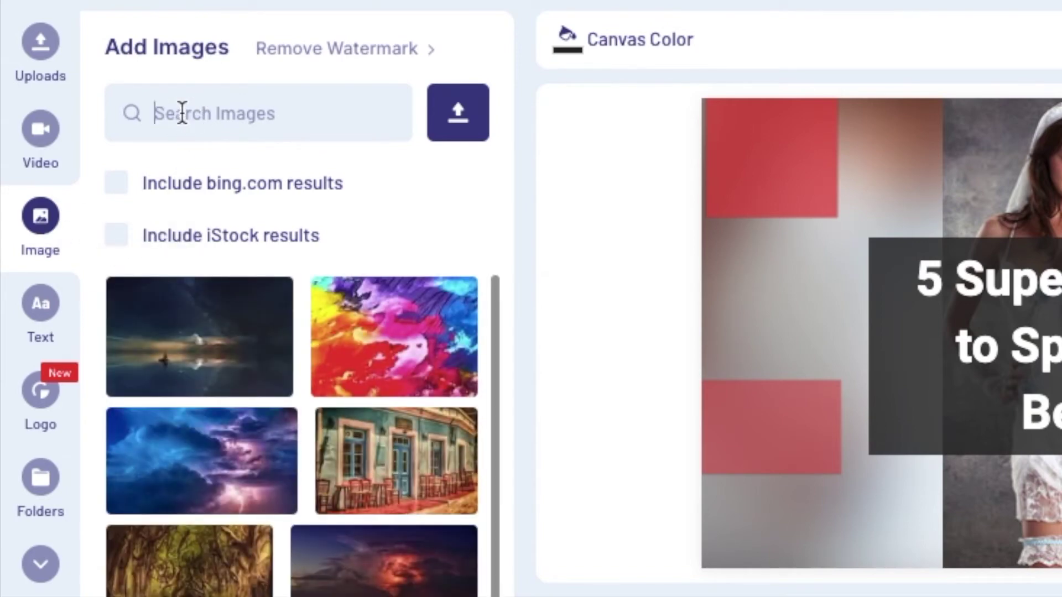
{"action": "type", "text": "love"}
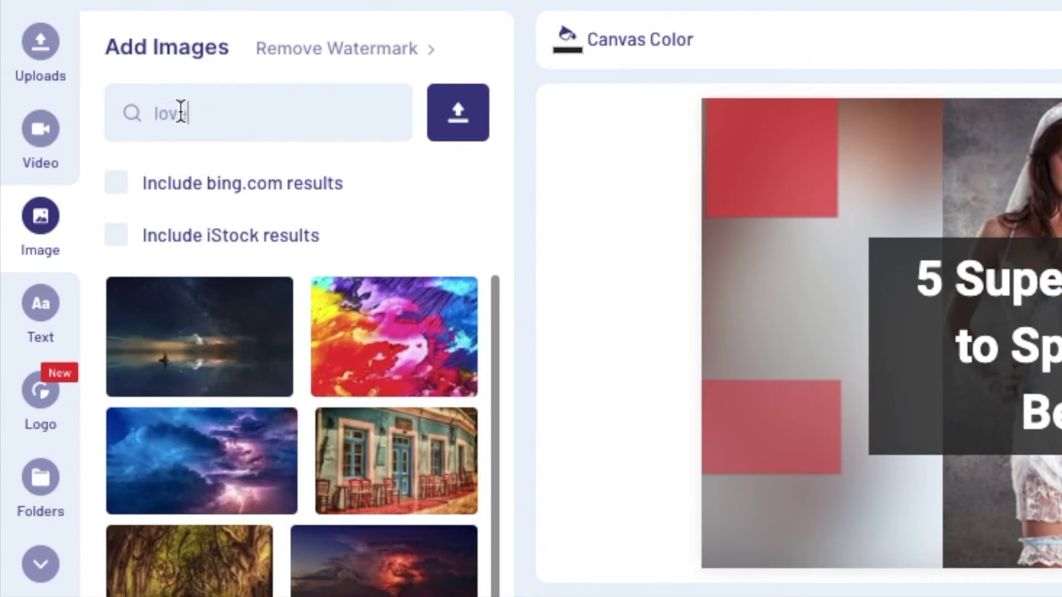
{"action": "key", "text": "Return"}
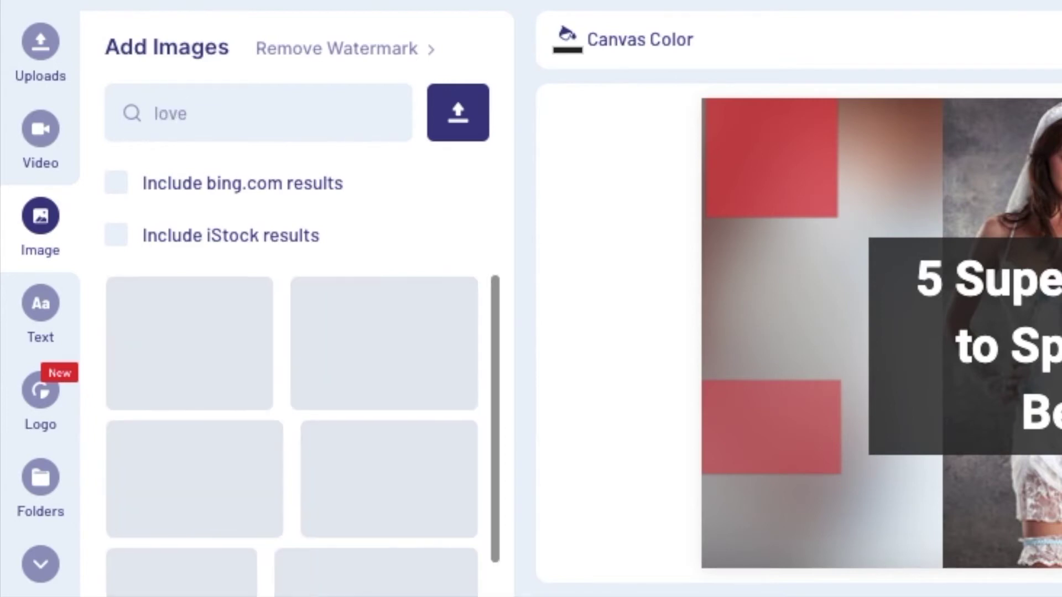
{"action": "scroll", "coordinate": [272, 414], "scroll_direction": "down", "scroll_amount": 3}
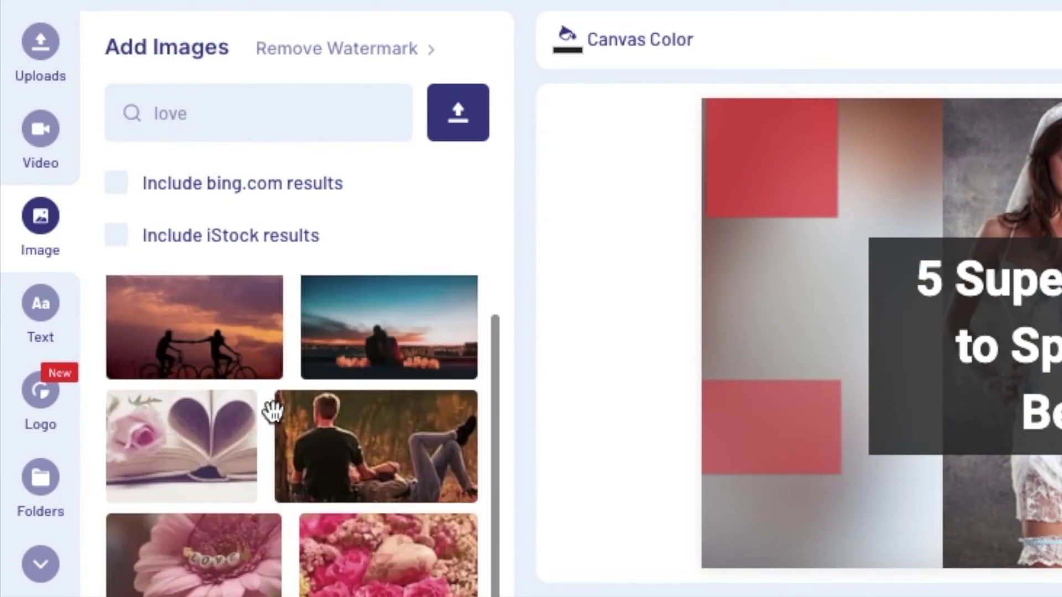
{"action": "scroll", "coordinate": [271, 419], "scroll_direction": "down", "scroll_amount": 2}
{"action": "scroll", "coordinate": [271, 428], "scroll_direction": "down", "scroll_amount": 2}
{"action": "scroll", "coordinate": [136, 286], "scroll_direction": "down", "scroll_amount": 2}
{"action": "scroll", "coordinate": [137, 286], "scroll_direction": "down", "scroll_amount": 2}
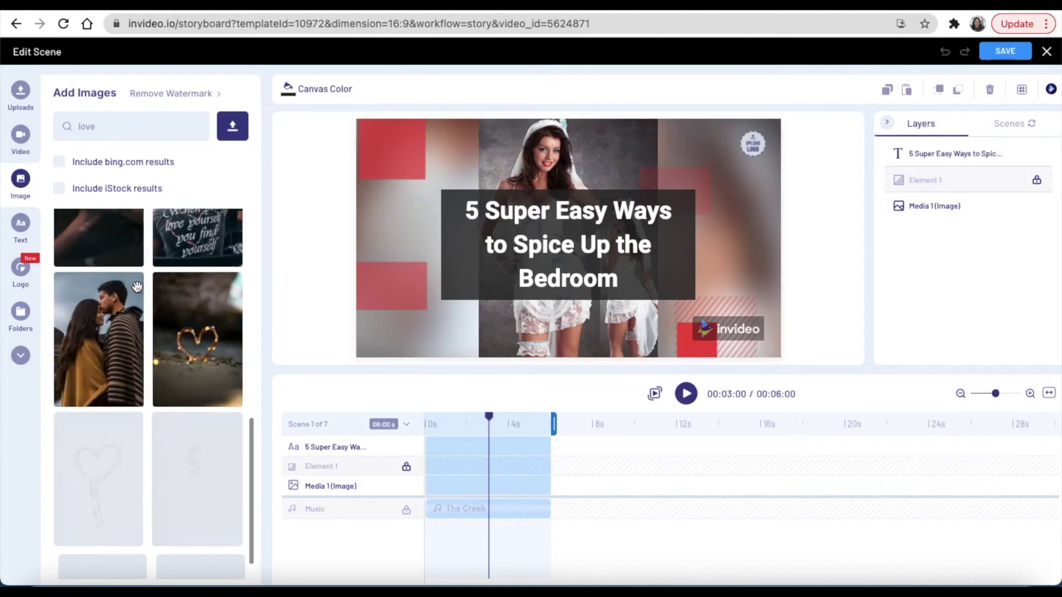
{"action": "scroll", "coordinate": [137, 286], "scroll_direction": "down", "scroll_amount": 2}
{"action": "scroll", "coordinate": [138, 287], "scroll_direction": "down", "scroll_amount": 1}
{"action": "scroll", "coordinate": [137, 287], "scroll_direction": "down", "scroll_amount": 2}
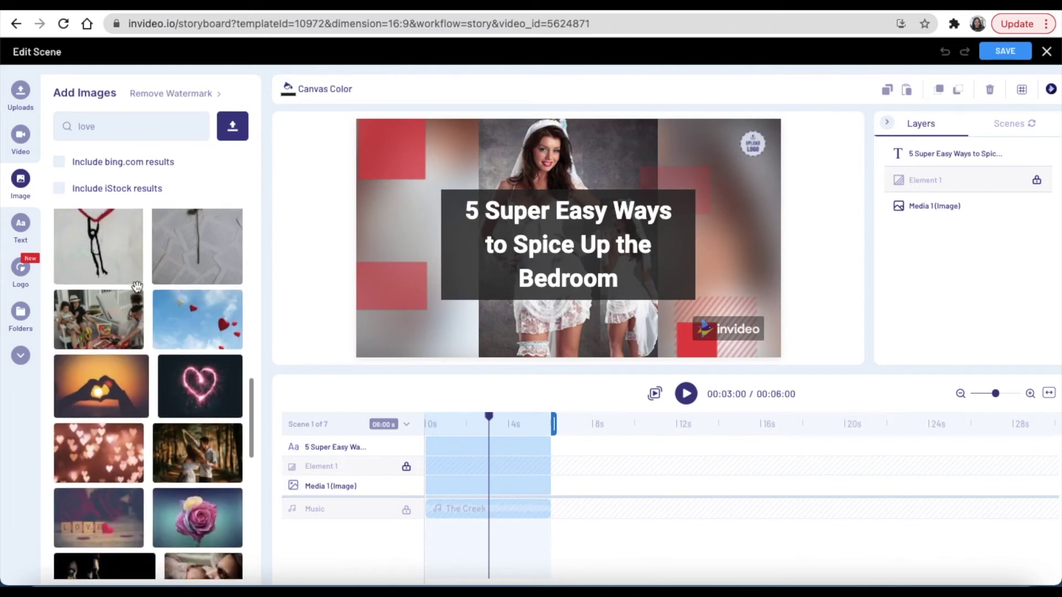
{"action": "scroll", "coordinate": [137, 286], "scroll_direction": "down", "scroll_amount": 2}
{"action": "scroll", "coordinate": [137, 287], "scroll_direction": "down", "scroll_amount": 1}
{"action": "scroll", "coordinate": [137, 286], "scroll_direction": "down", "scroll_amount": 1}
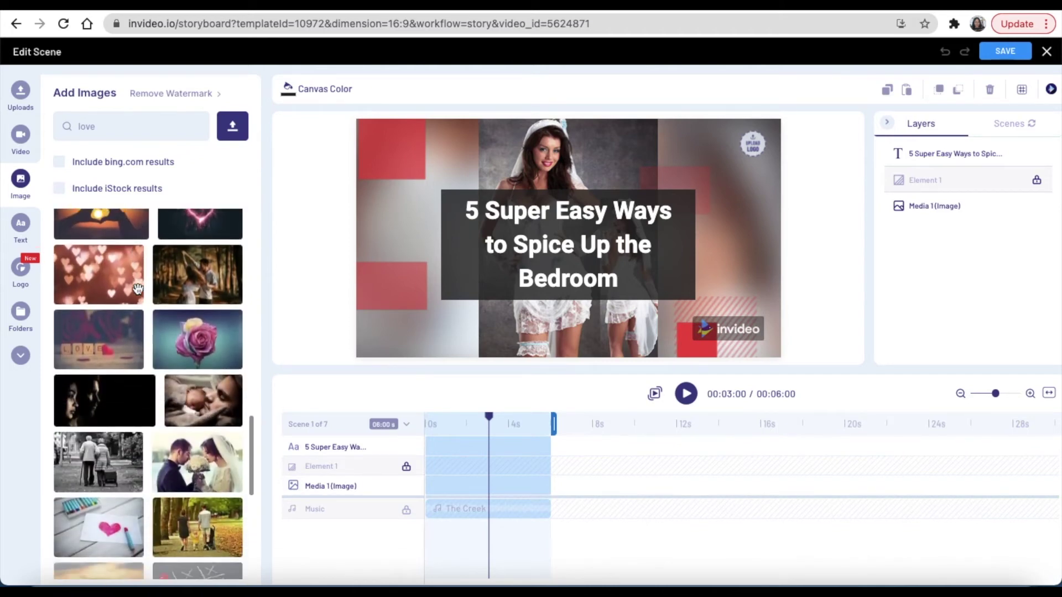
{"action": "scroll", "coordinate": [137, 287], "scroll_direction": "down", "scroll_amount": 1}
{"action": "scroll", "coordinate": [137, 290], "scroll_direction": "down", "scroll_amount": 2}
{"action": "scroll", "coordinate": [137, 290], "scroll_direction": "down", "scroll_amount": 2}
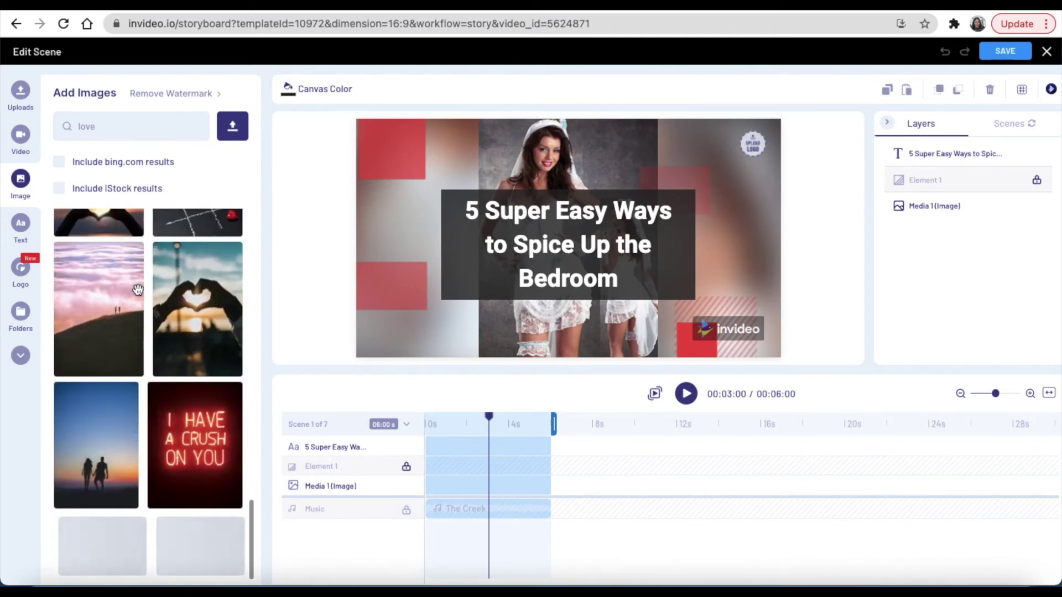
{"action": "scroll", "coordinate": [137, 290], "scroll_direction": "down", "scroll_amount": 1}
{"action": "scroll", "coordinate": [136, 289], "scroll_direction": "down", "scroll_amount": 1}
{"action": "scroll", "coordinate": [137, 289], "scroll_direction": "down", "scroll_amount": 1}
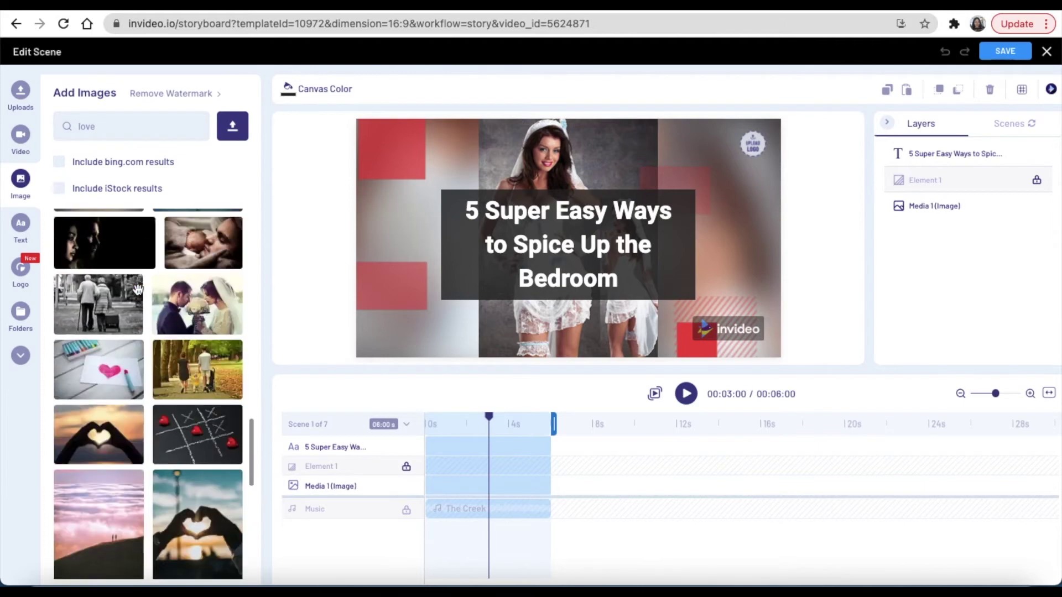
{"action": "scroll", "coordinate": [136, 288], "scroll_direction": "down", "scroll_amount": 1}
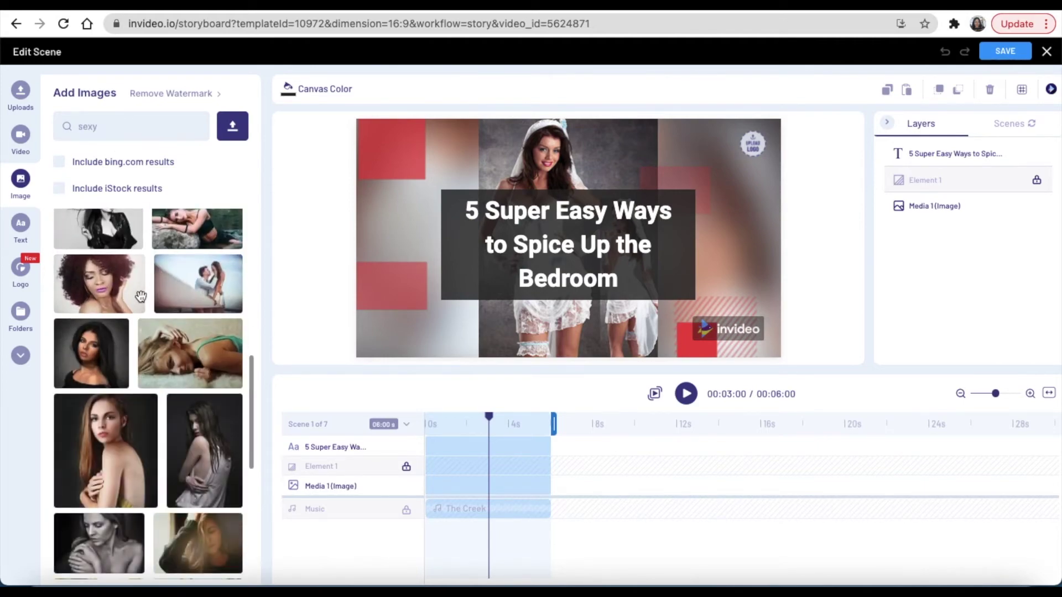
{"action": "left_click", "coordinate": [97, 280]}
Drop the curly-haired woman photo onto the headline scene, choosing Replace
{"action": "mouse_move", "coordinate": [97, 281]}
{"action": "left_mouse_down"}
{"action": "mouse_move", "coordinate": [450, 246]}
{"action": "mouse_move", "coordinate": [420, 249]}
{"action": "left_mouse_up"}
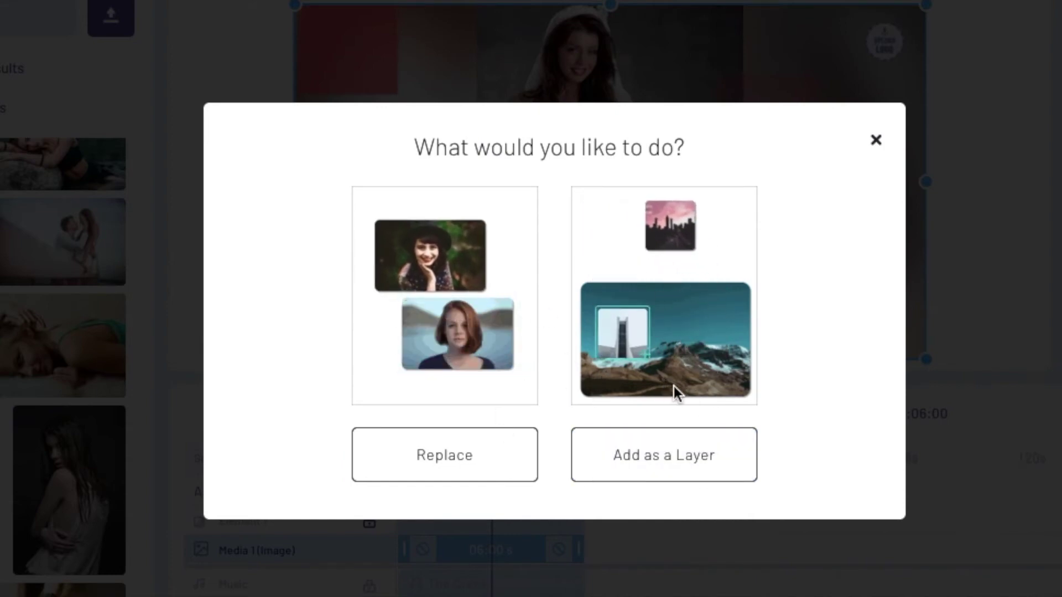
{"action": "left_click", "coordinate": [443, 457]}
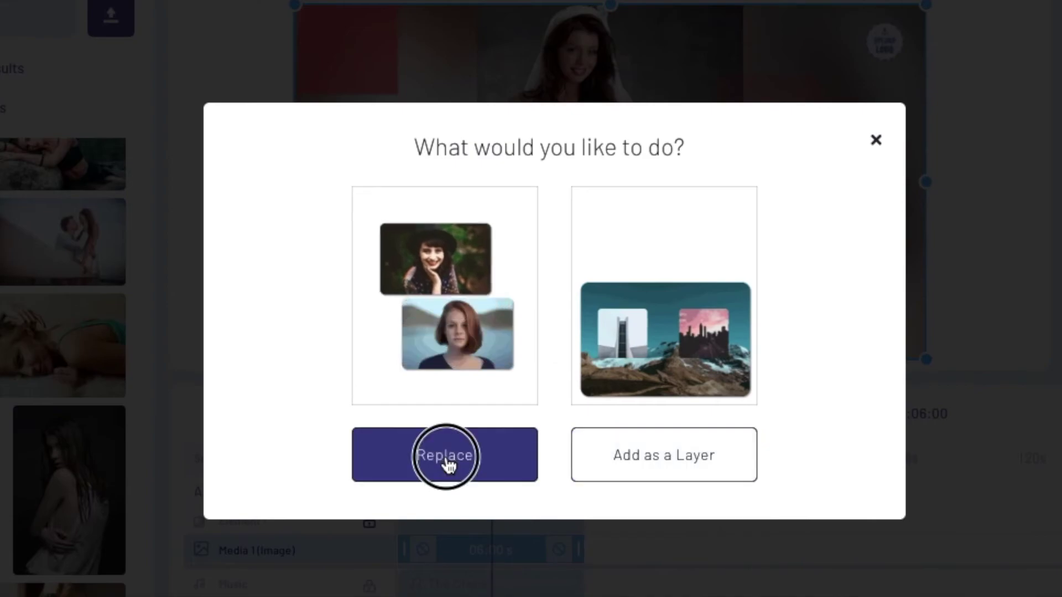
{"action": "left_click", "coordinate": [374, 432]}
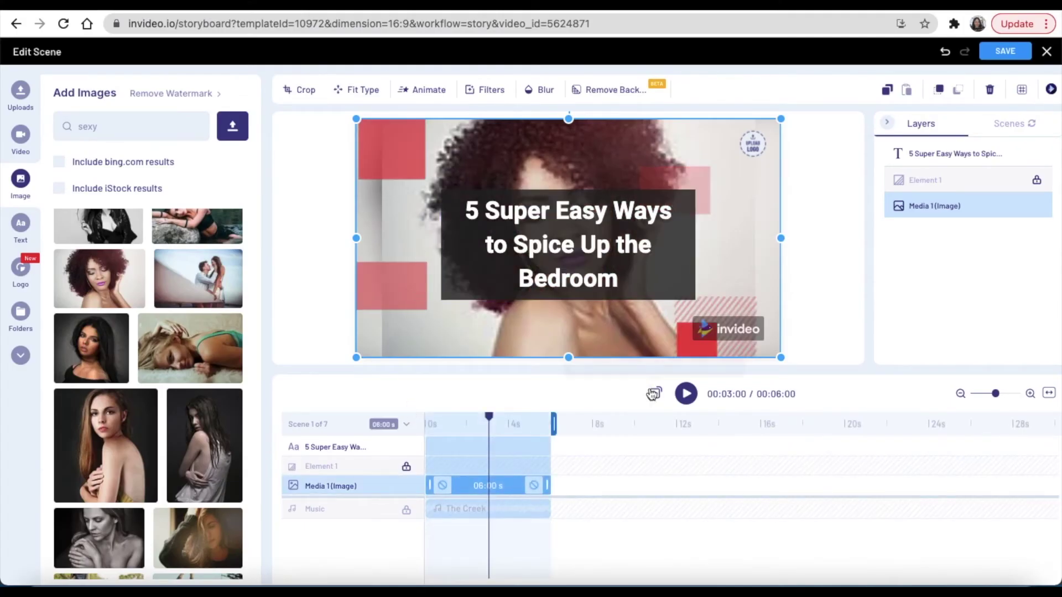
Set the opening scene's duration to about 7.94 seconds and save the scene
{"action": "key", "text": "space"}
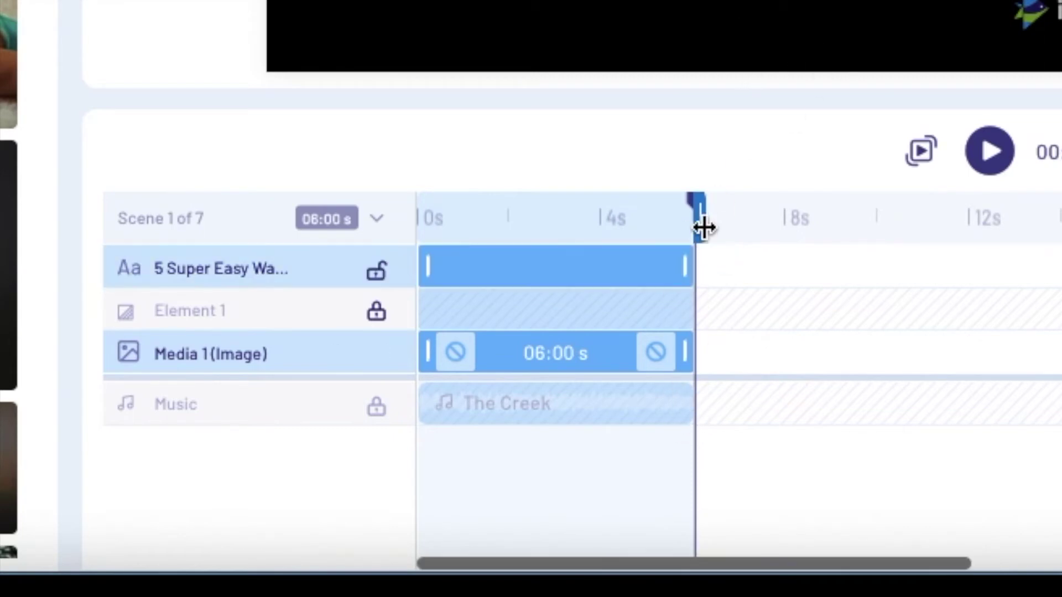
{"action": "left_click_drag", "start_coordinate": [701, 217], "coordinate": [784, 236]}
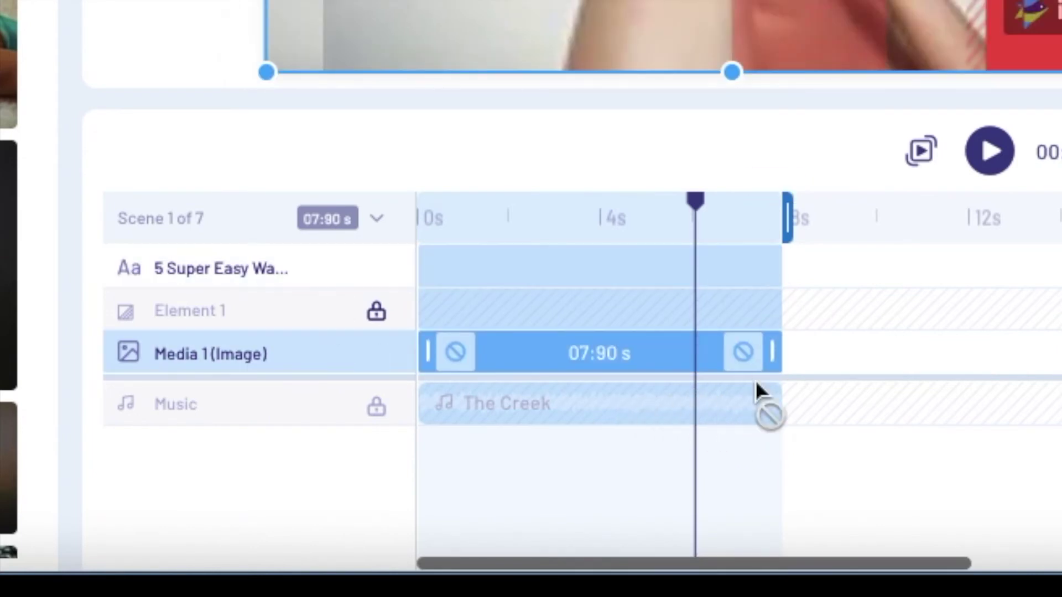
{"action": "left_click", "coordinate": [787, 217]}
{"action": "left_click", "coordinate": [703, 214]}
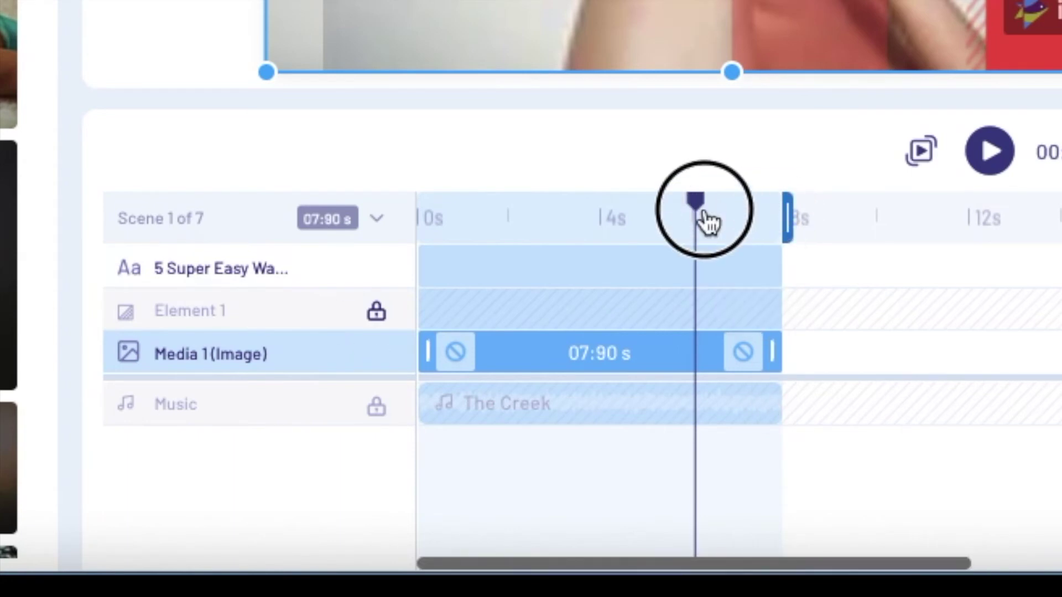
{"action": "left_click_drag", "start_coordinate": [786, 218], "coordinate": [776, 222]}
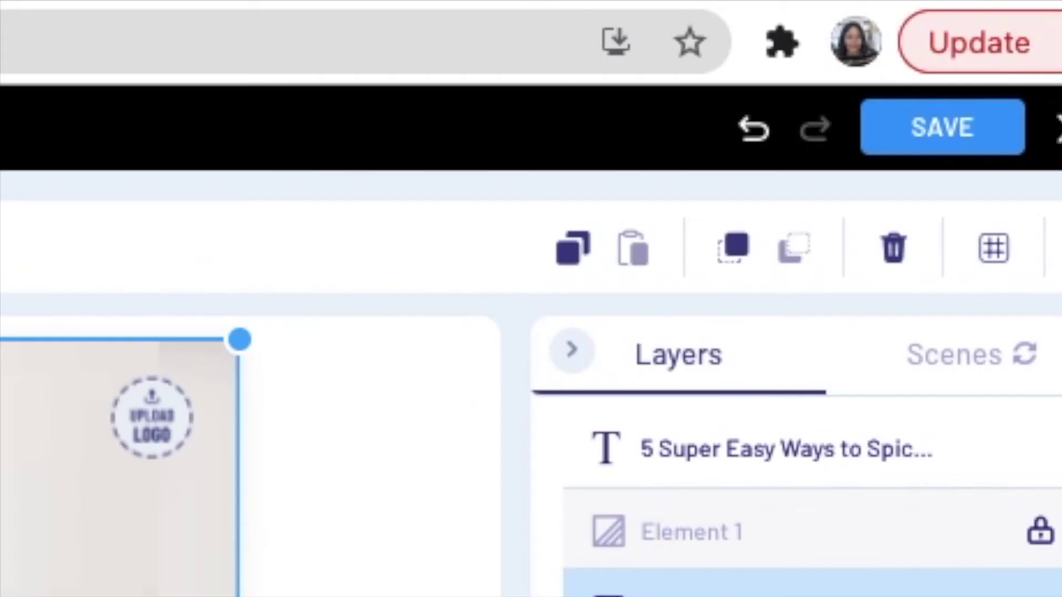
{"action": "left_click", "coordinate": [928, 145]}
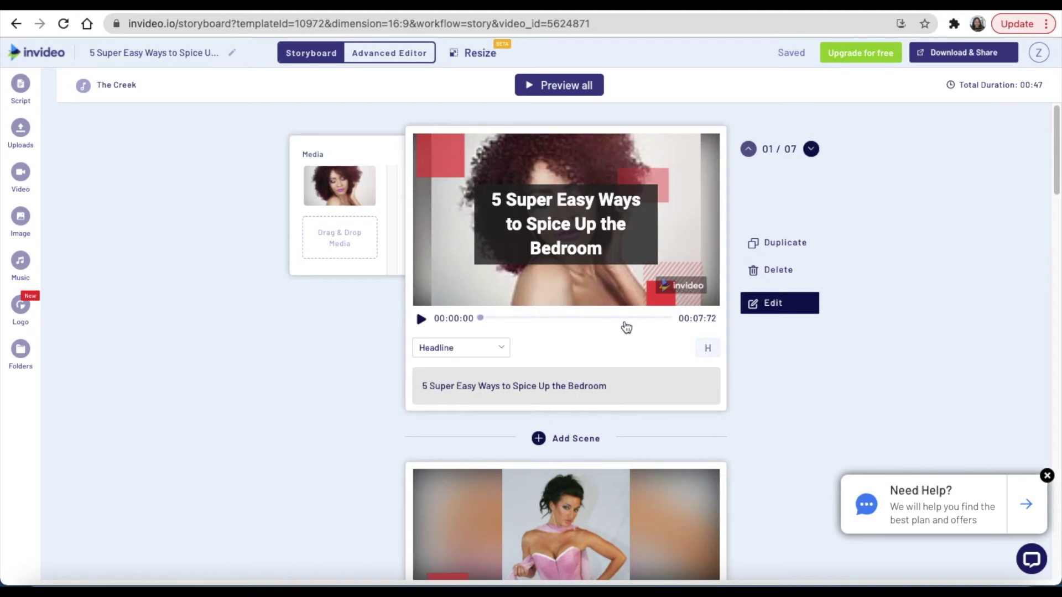
{"action": "scroll", "coordinate": [615, 349], "scroll_direction": "down", "scroll_amount": 2}
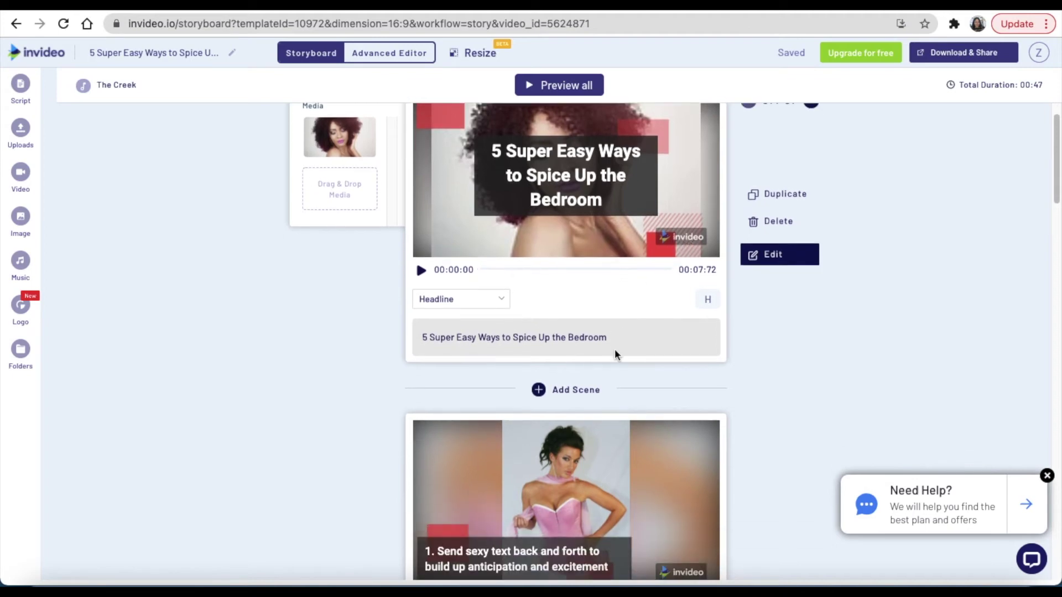
{"action": "scroll", "coordinate": [614, 350], "scroll_direction": "down", "scroll_amount": 3}
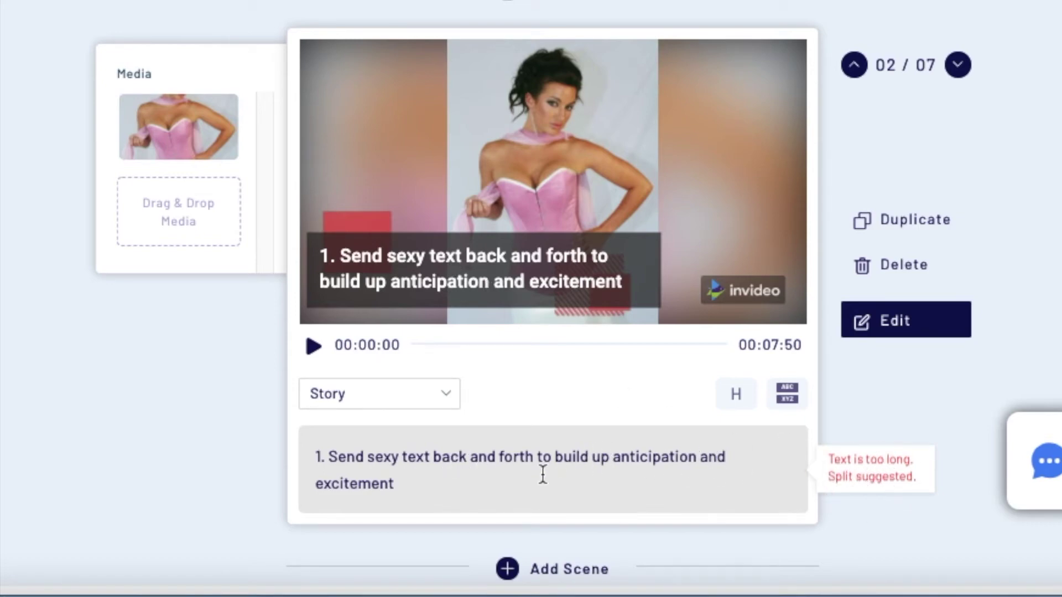
Trim 'and excitement' from scene two's caption, ending it at 'build up anticipation.'
{"action": "left_click", "coordinate": [498, 461]}
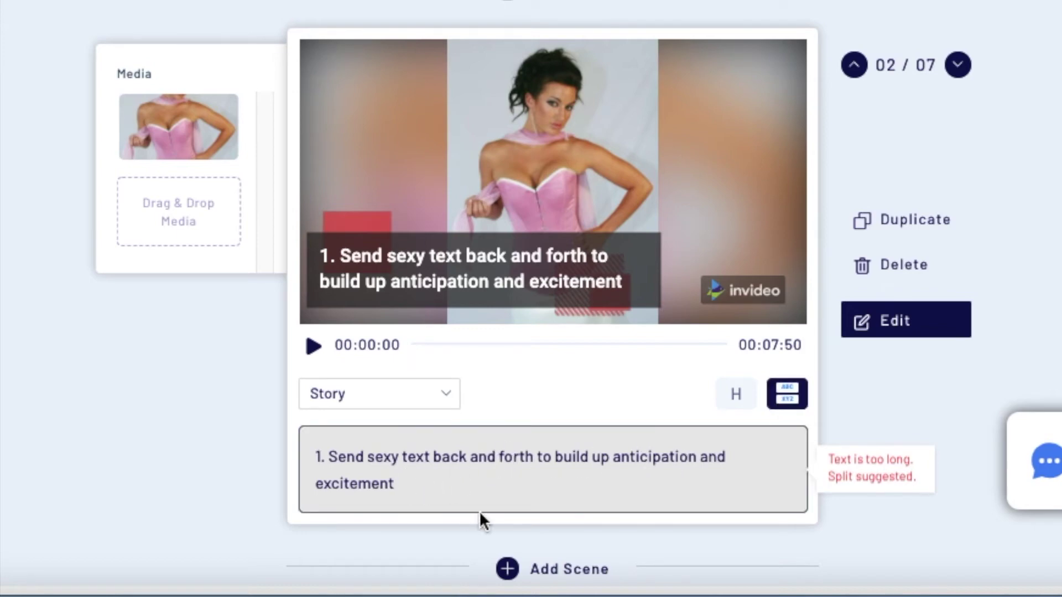
{"action": "key", "text": "BackSpace"}
{"action": "key", "text": "BackSpace"}
{"action": "key", "text": "BackSpace"}
{"action": "key", "text": "BackSpace"}
{"action": "key", "text": "BackSpace"}
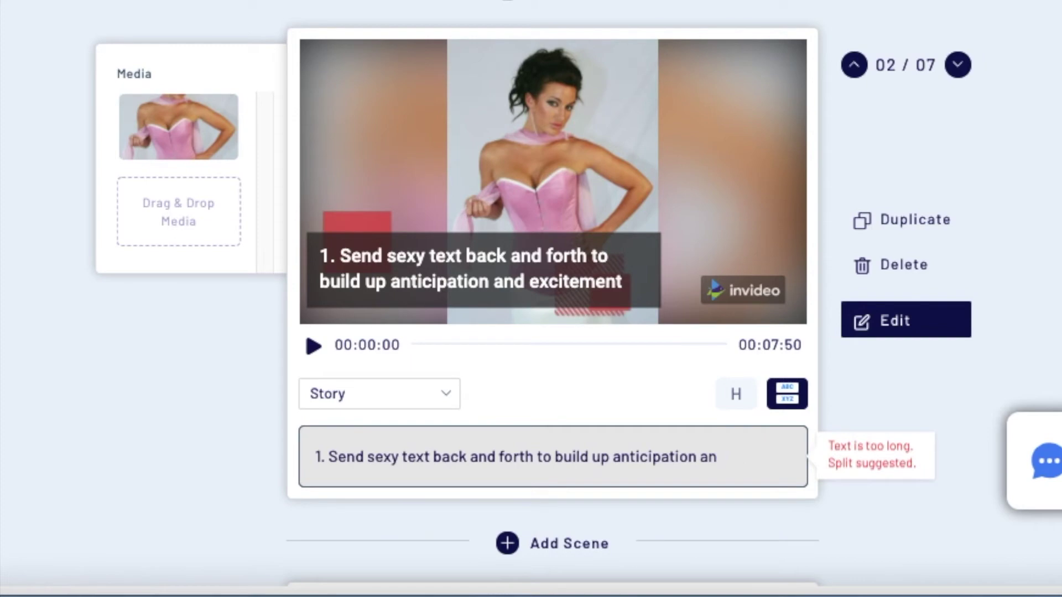
{"action": "key", "text": "BackSpace"}
{"action": "key", "text": "BackSpace"}
{"action": "type", "text": "."}
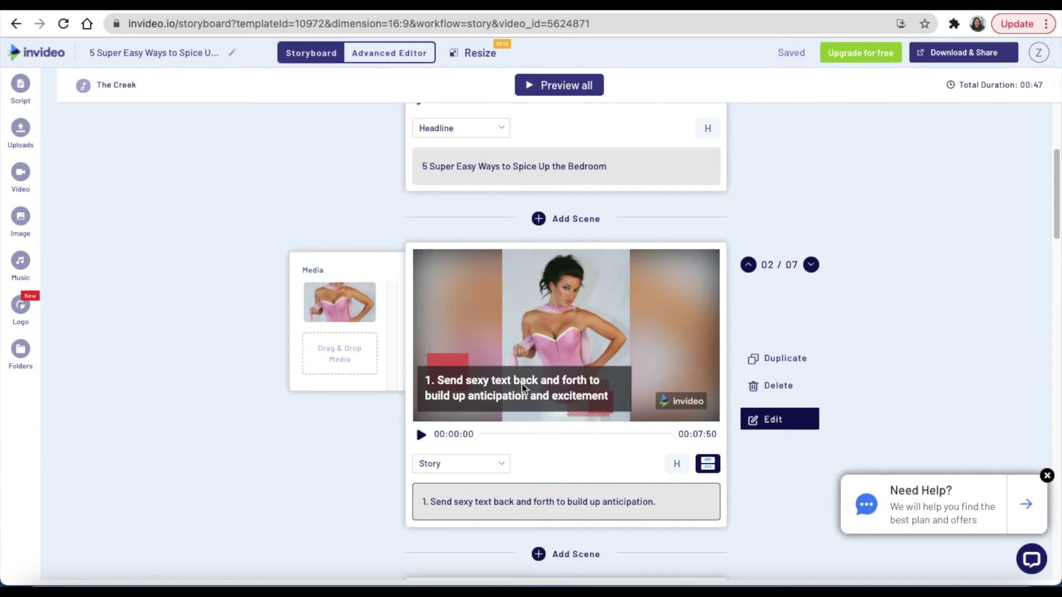
{"action": "left_click", "coordinate": [476, 272]}
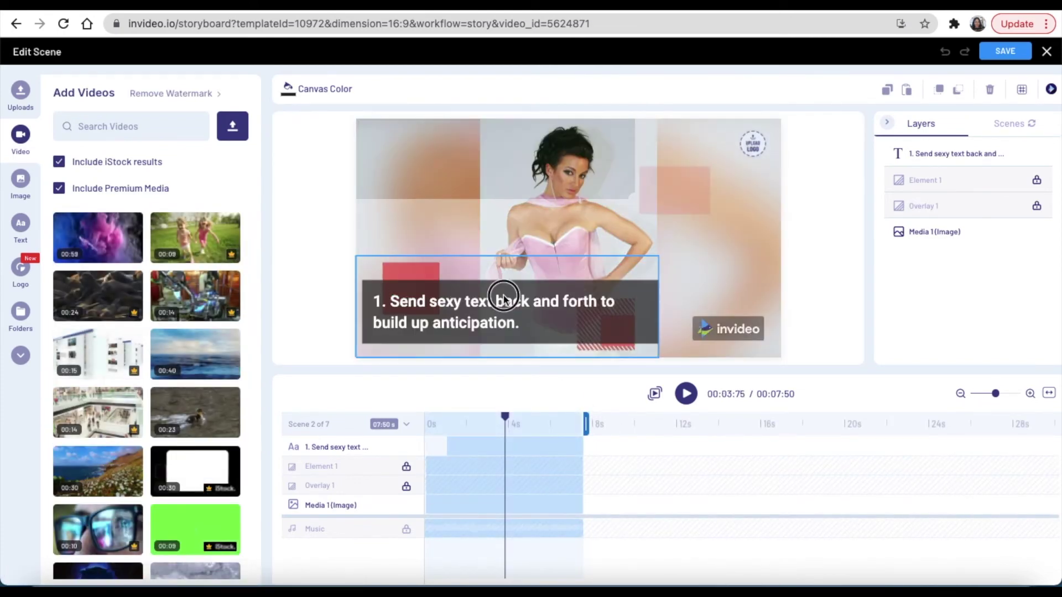
Stretch scene two's caption box taller by dragging its top handle
{"action": "left_click", "coordinate": [503, 297]}
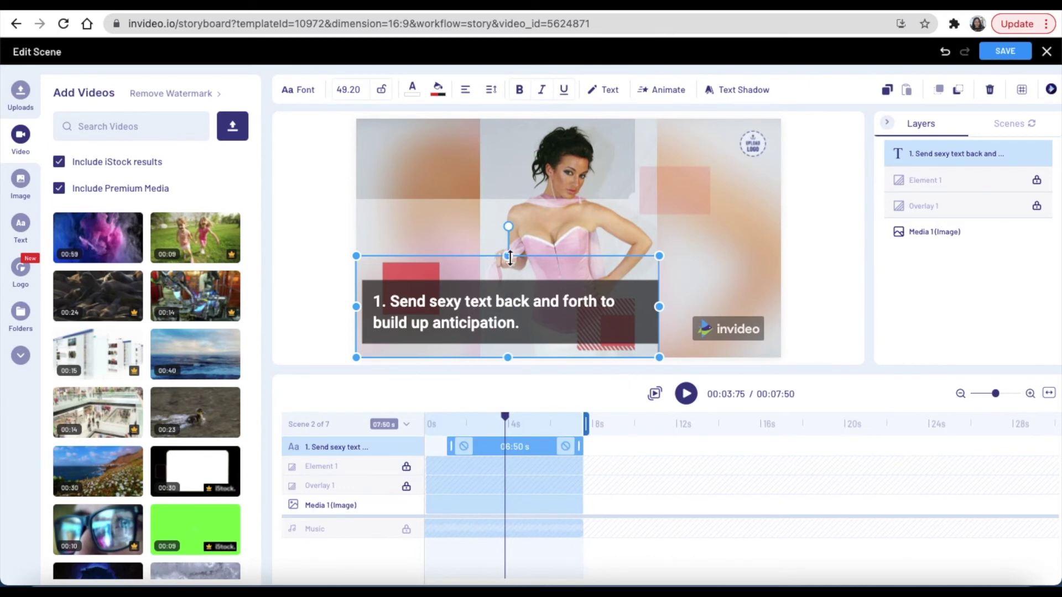
{"action": "left_click_drag", "start_coordinate": [507, 256], "coordinate": [513, 220]}
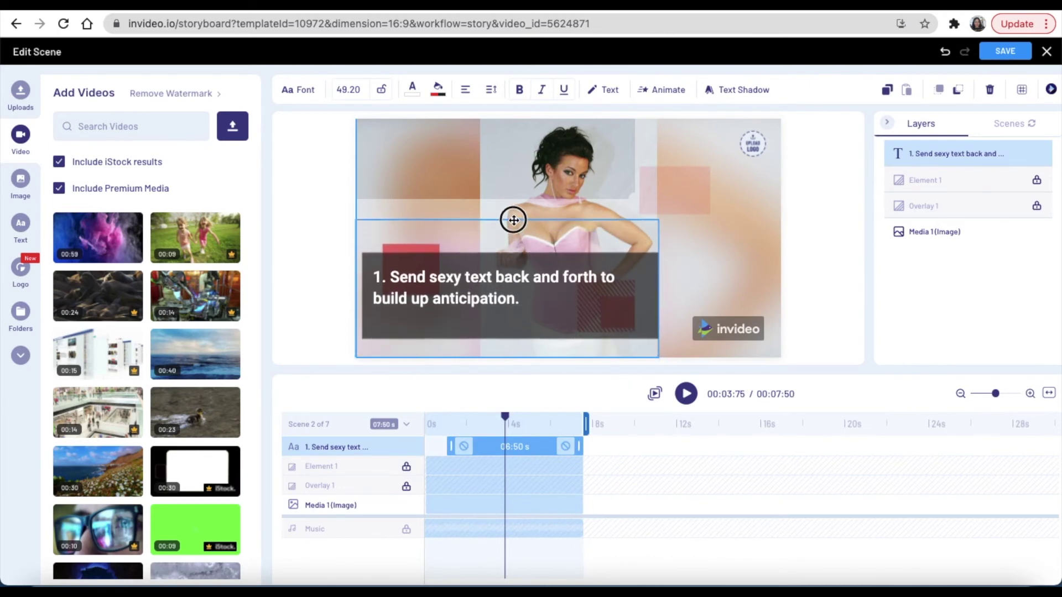
{"action": "left_click_drag", "start_coordinate": [513, 220], "coordinate": [509, 221]}
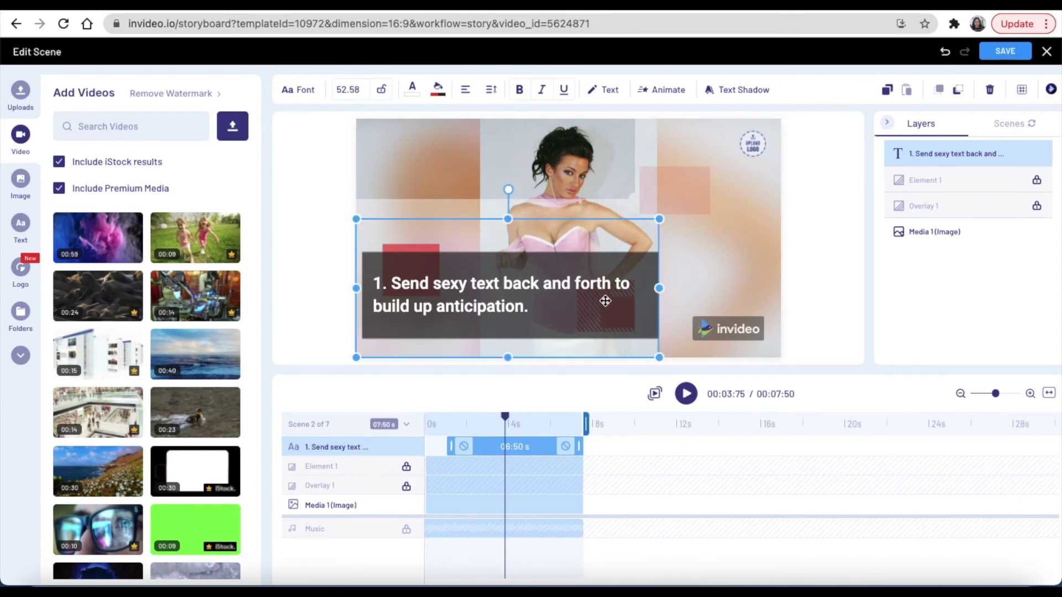
Set scene two's caption text size to 56
{"action": "double_click", "coordinate": [409, 285]}
{"action": "left_click", "coordinate": [459, 295]}
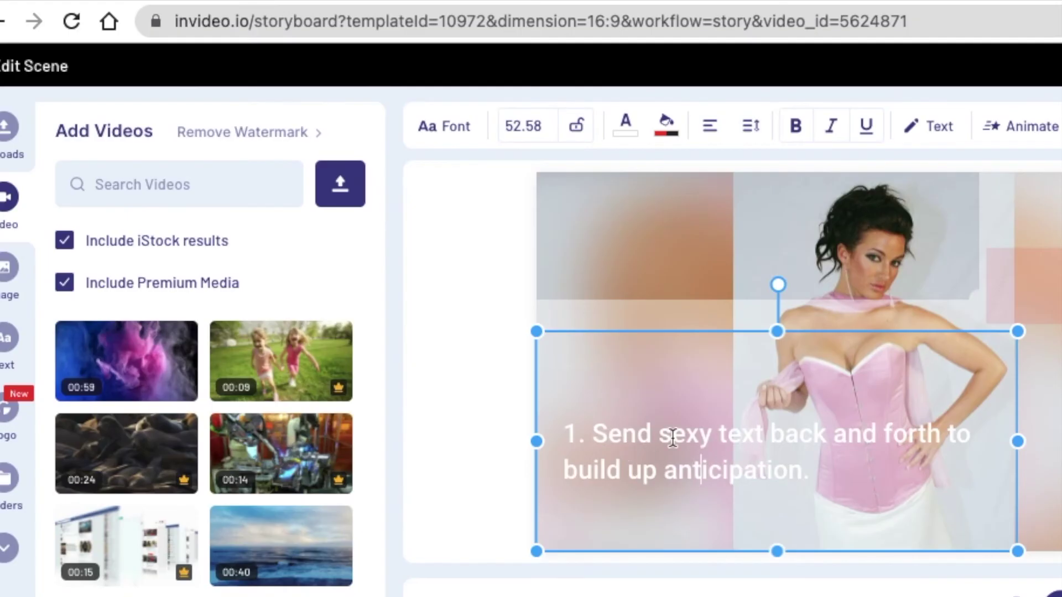
{"action": "left_click", "coordinate": [672, 437]}
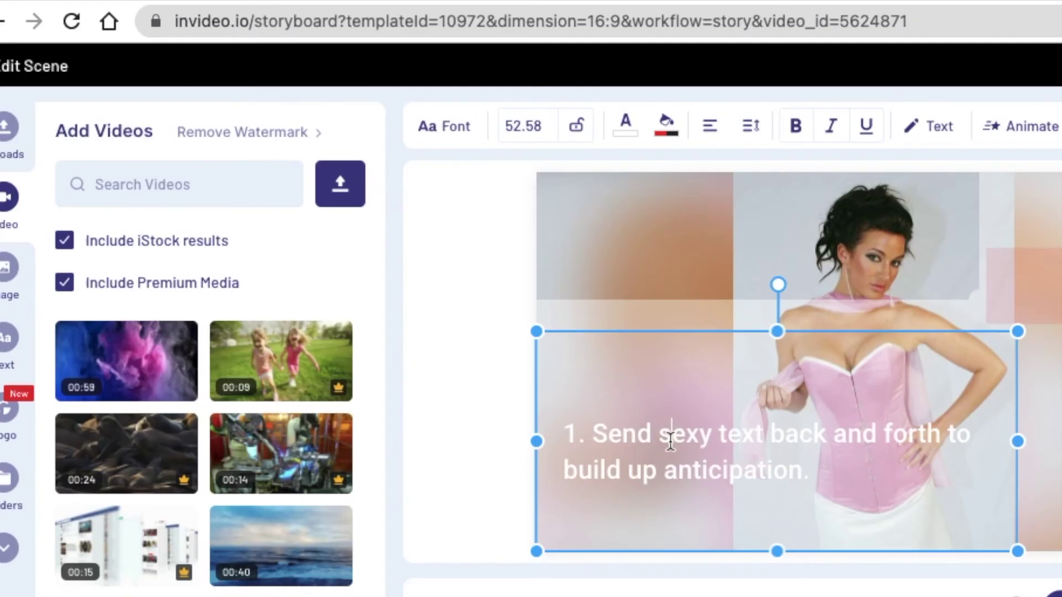
{"action": "left_click", "coordinate": [542, 131]}
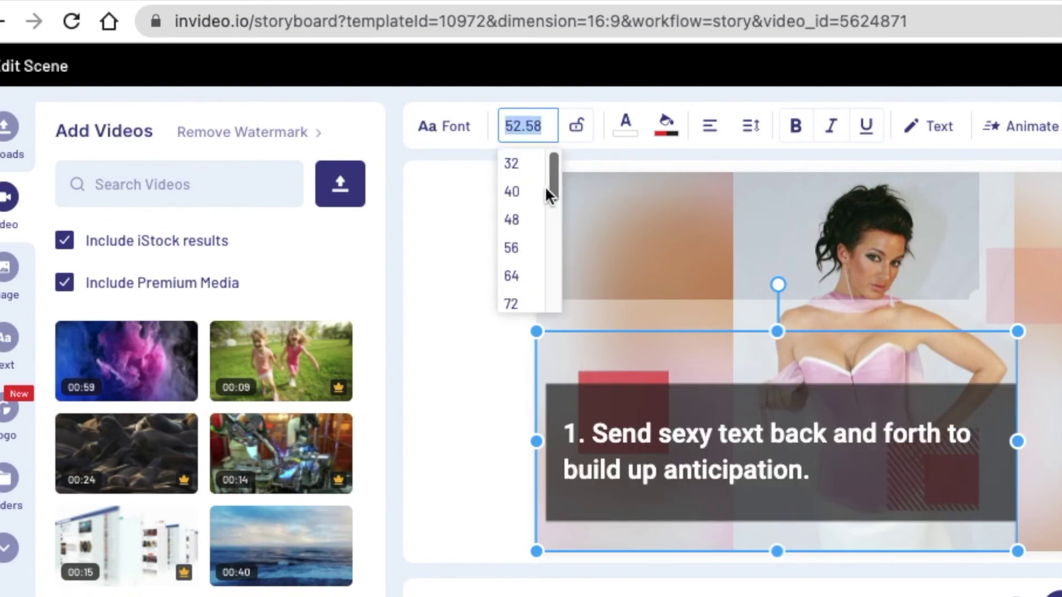
{"action": "left_click", "coordinate": [519, 249]}
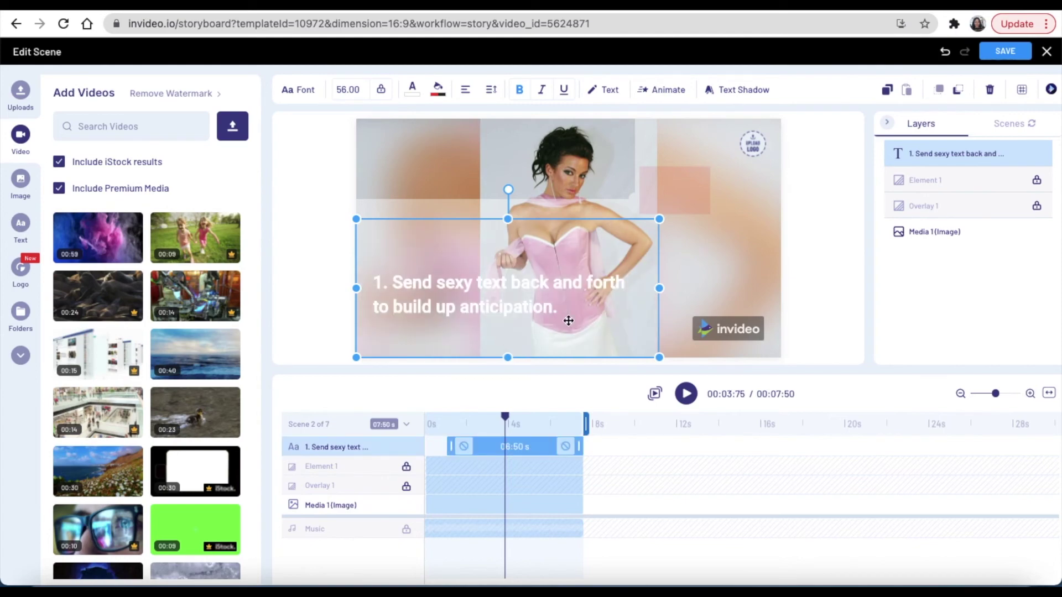
Give scene two the hands-on-phone photo, with iStock results excluded, and save it
{"action": "left_click", "coordinate": [1008, 51]}
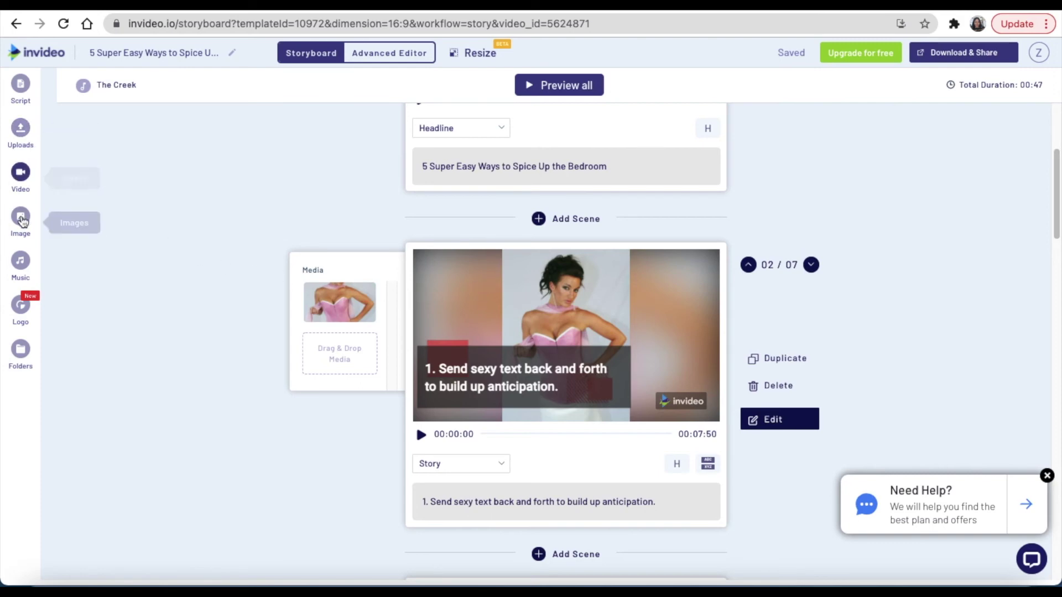
{"action": "left_click", "coordinate": [21, 218]}
{"action": "left_click", "coordinate": [59, 181]}
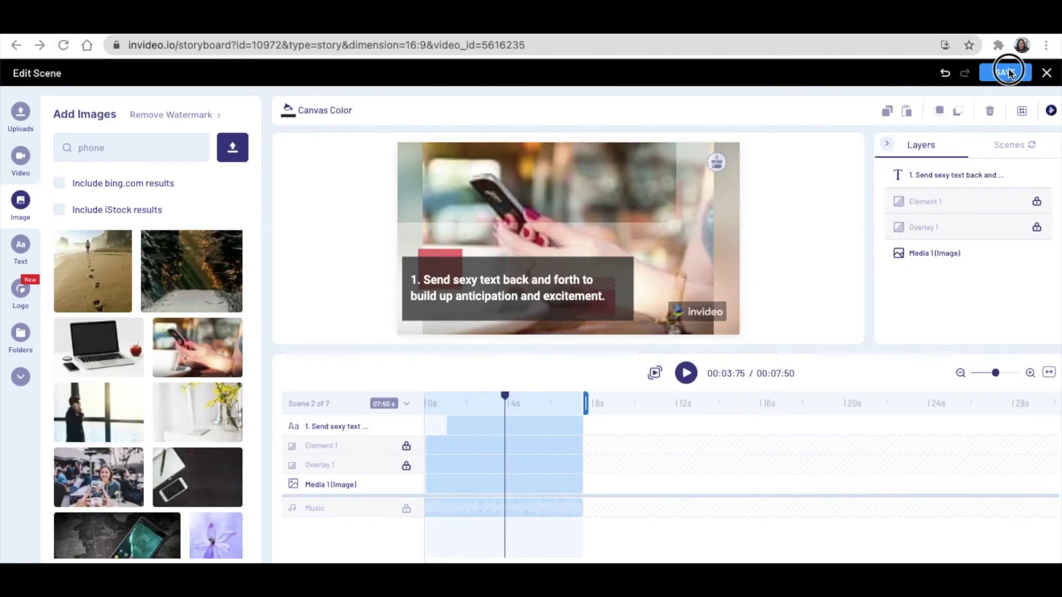
{"action": "left_click", "coordinate": [1007, 75]}
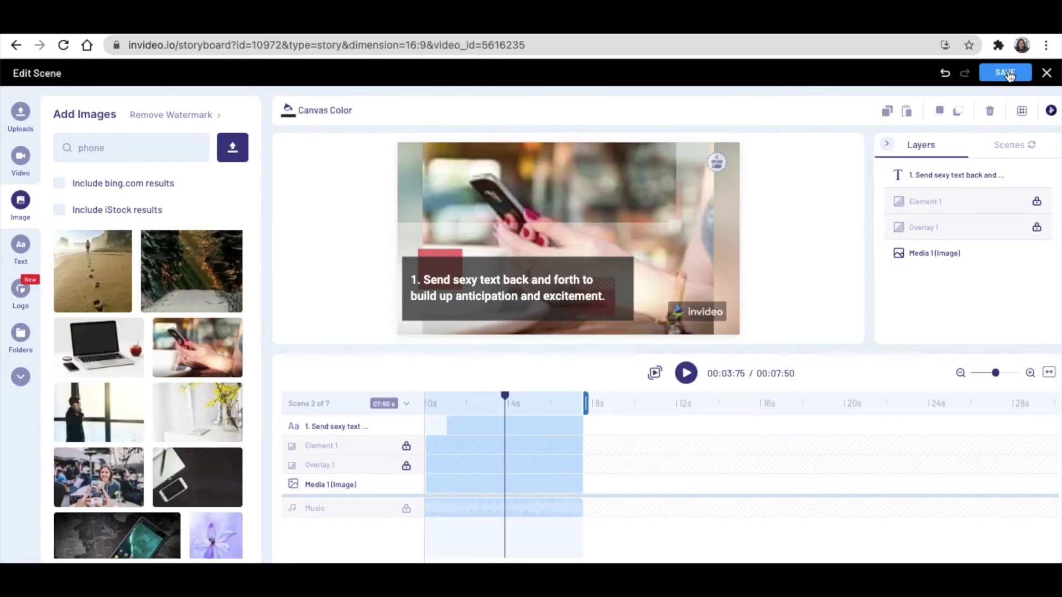
{"action": "left_click", "coordinate": [1007, 75]}
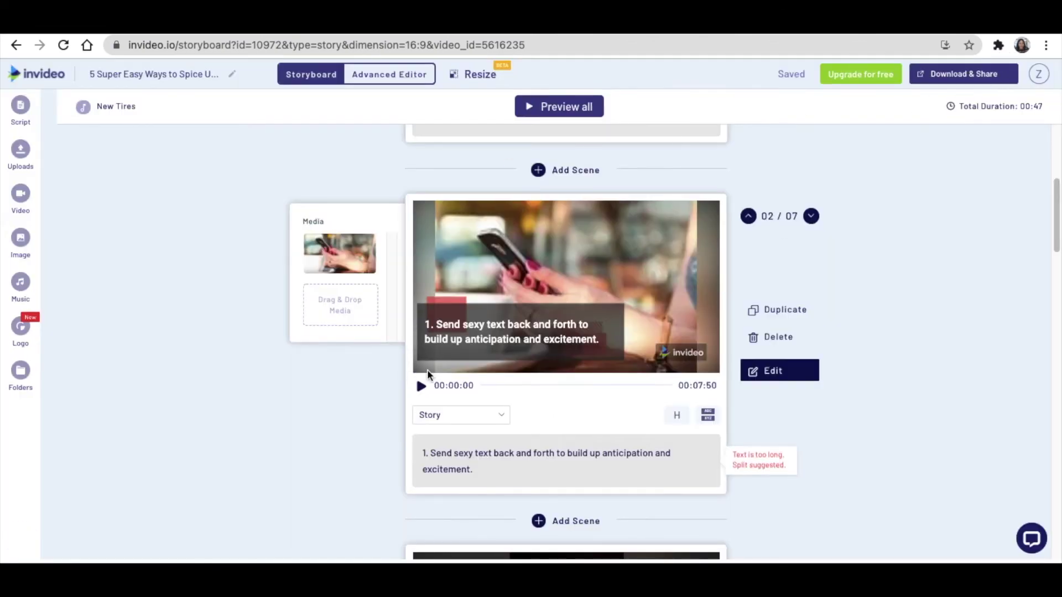
{"action": "scroll", "coordinate": [427, 370], "scroll_direction": "down", "scroll_amount": 2}
{"action": "scroll", "coordinate": [428, 369], "scroll_direction": "down", "scroll_amount": 1}
{"action": "scroll", "coordinate": [427, 368], "scroll_direction": "down", "scroll_amount": 2}
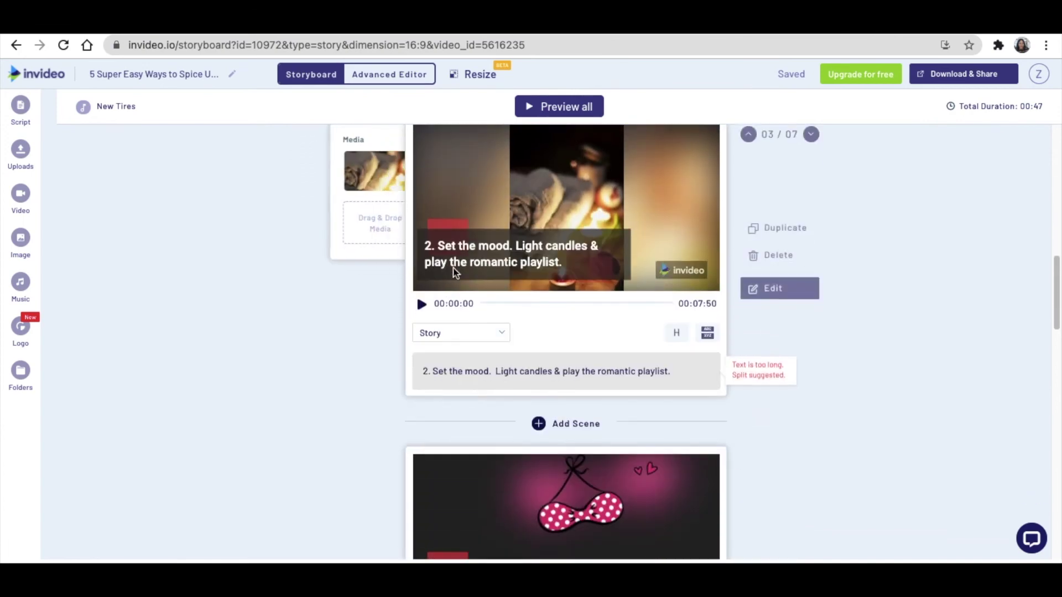
{"action": "scroll", "coordinate": [488, 420], "scroll_direction": "down", "scroll_amount": 2}
{"action": "scroll", "coordinate": [494, 474], "scroll_direction": "down", "scroll_amount": 1}
{"action": "scroll", "coordinate": [494, 468], "scroll_direction": "down", "scroll_amount": 3}
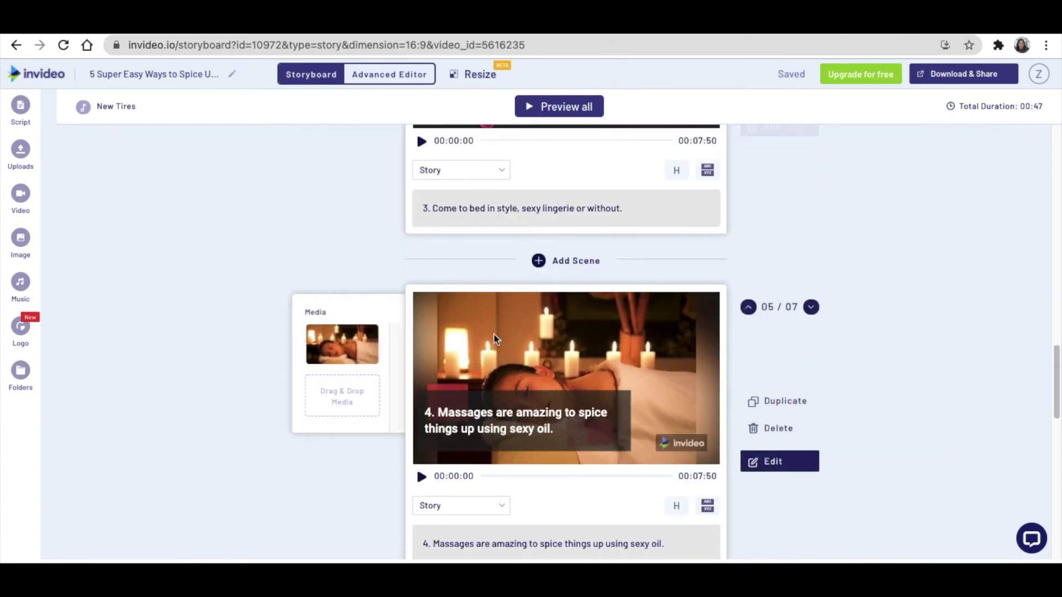
{"action": "scroll", "coordinate": [502, 331], "scroll_direction": "down", "scroll_amount": 2}
{"action": "scroll", "coordinate": [508, 346], "scroll_direction": "down", "scroll_amount": 2}
{"action": "scroll", "coordinate": [498, 340], "scroll_direction": "down", "scroll_amount": 1}
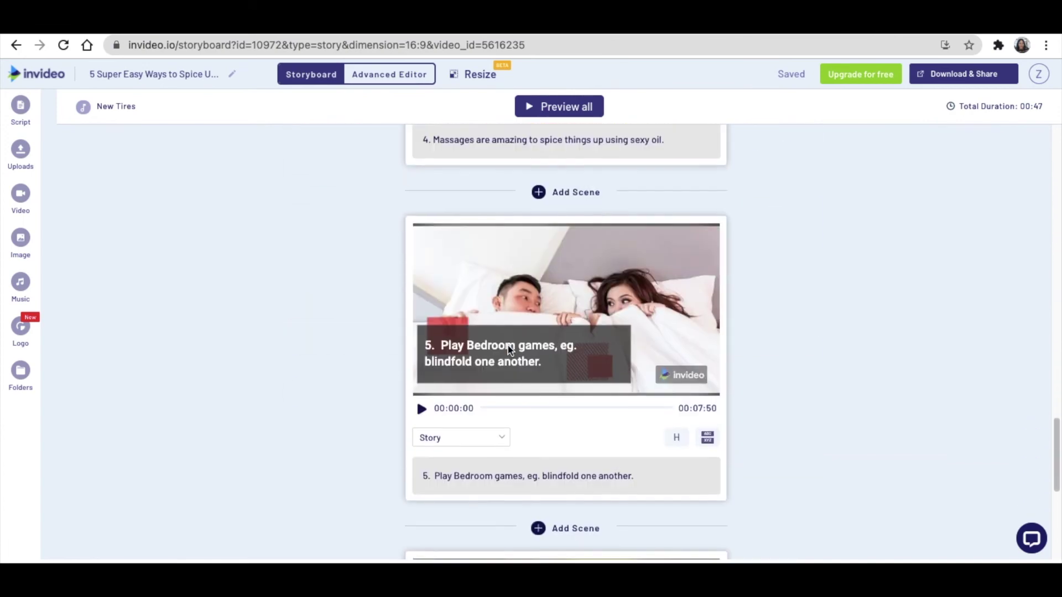
{"action": "scroll", "coordinate": [481, 332], "scroll_direction": "up", "scroll_amount": 1}
{"action": "scroll", "coordinate": [457, 321], "scroll_direction": "down", "scroll_amount": 3}
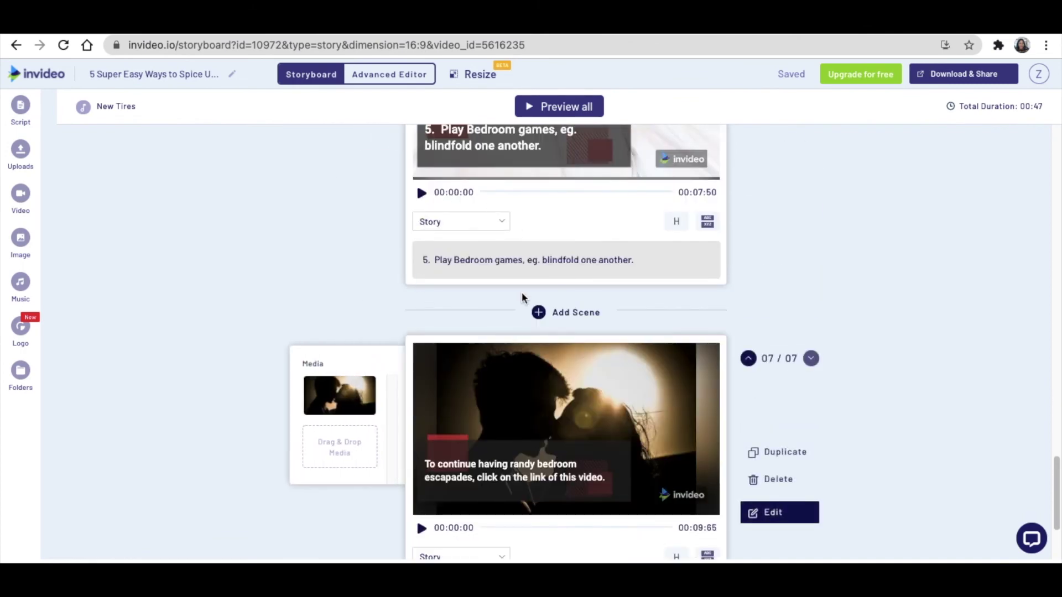
{"action": "scroll", "coordinate": [479, 315], "scroll_direction": "down", "scroll_amount": 2}
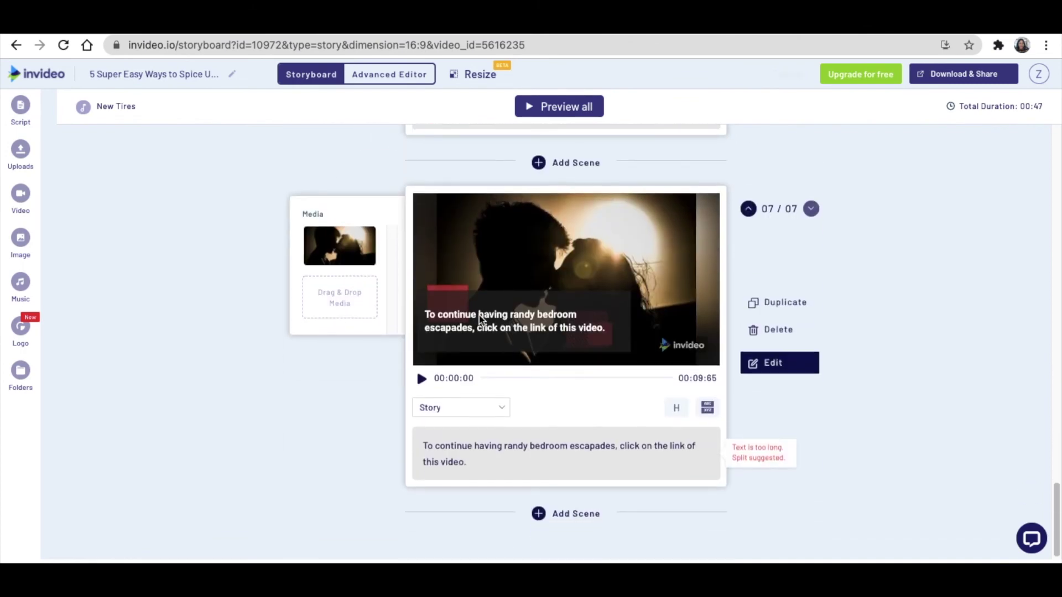
{"action": "scroll", "coordinate": [479, 315], "scroll_direction": "up", "scroll_amount": 8}
{"action": "scroll", "coordinate": [479, 313], "scroll_direction": "up", "scroll_amount": 4}
{"action": "scroll", "coordinate": [479, 313], "scroll_direction": "up", "scroll_amount": 8}
{"action": "scroll", "coordinate": [481, 294], "scroll_direction": "down", "scroll_amount": 1}
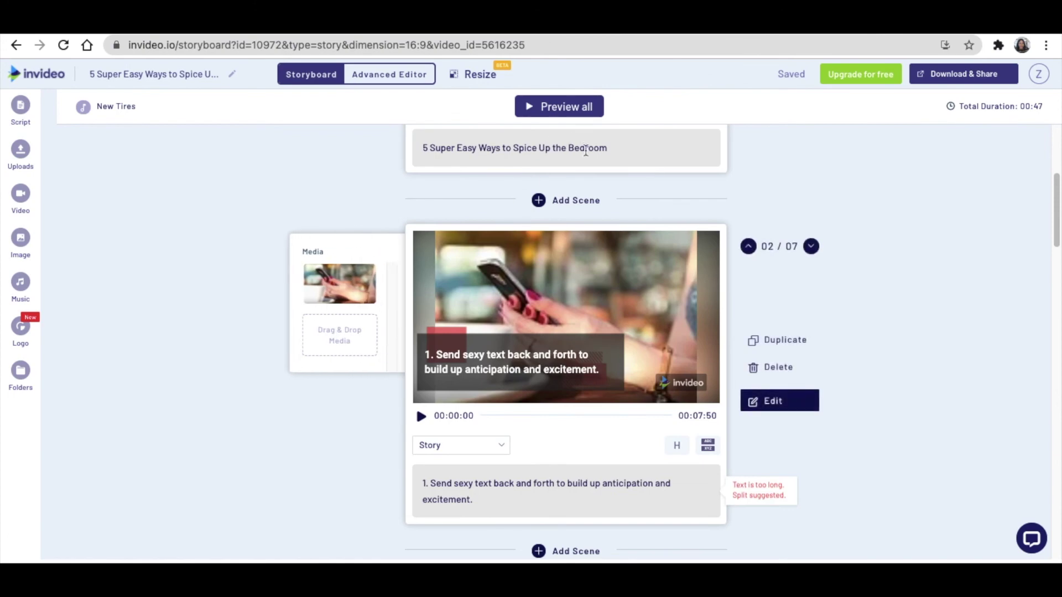
{"action": "scroll", "coordinate": [586, 150], "scroll_direction": "up", "scroll_amount": 1}
{"action": "scroll", "coordinate": [543, 288], "scroll_direction": "up", "scroll_amount": 2}
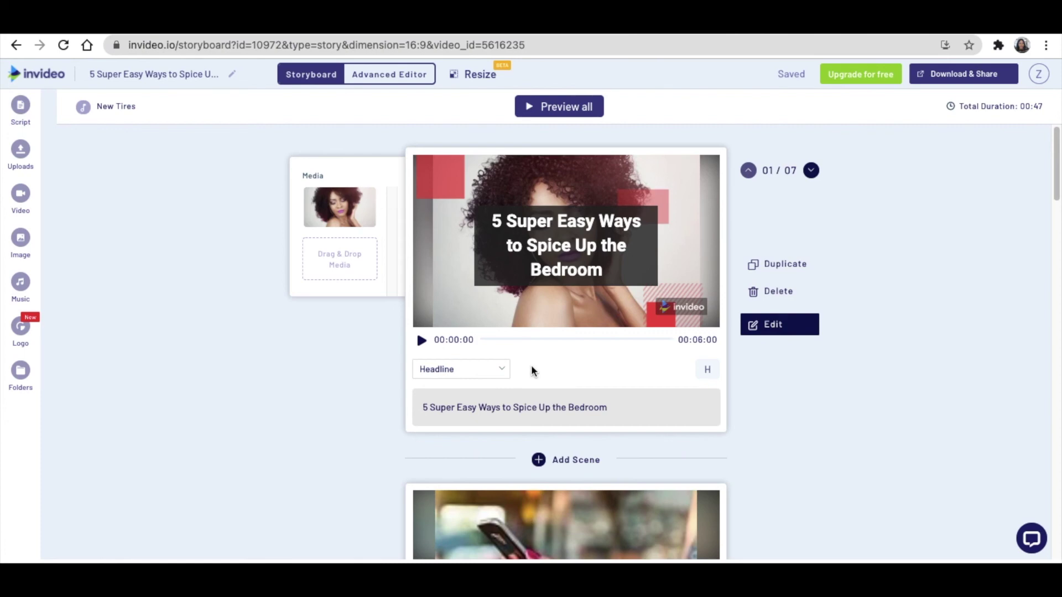
{"action": "left_click", "coordinate": [554, 107]}
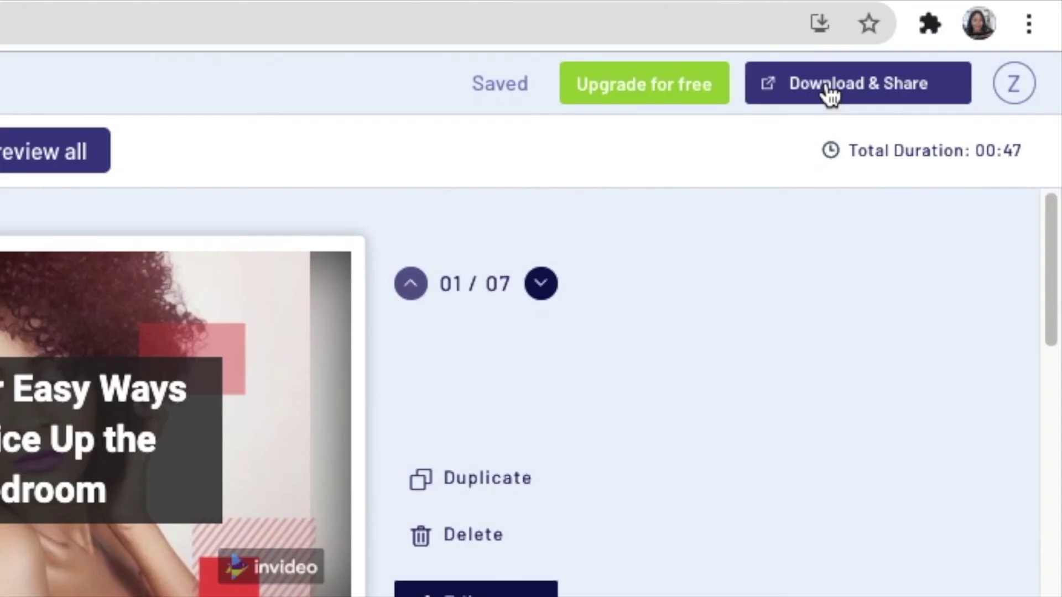
Start rendering the video as a watermarked 720p export for download
{"action": "left_click", "coordinate": [951, 79]}
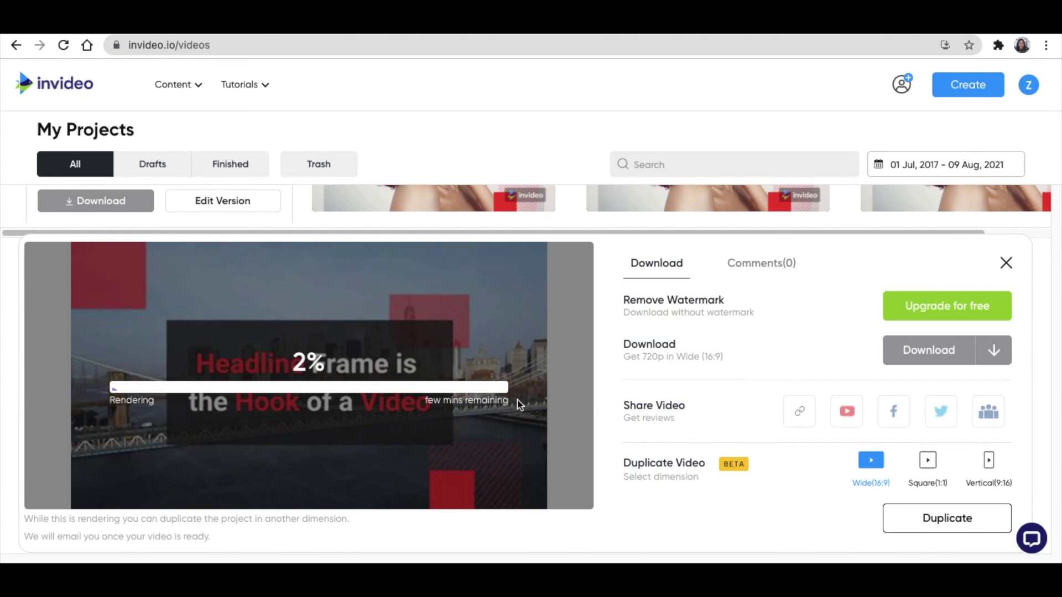
{"action": "scroll", "coordinate": [756, 398], "scroll_direction": "down", "scroll_amount": 1}
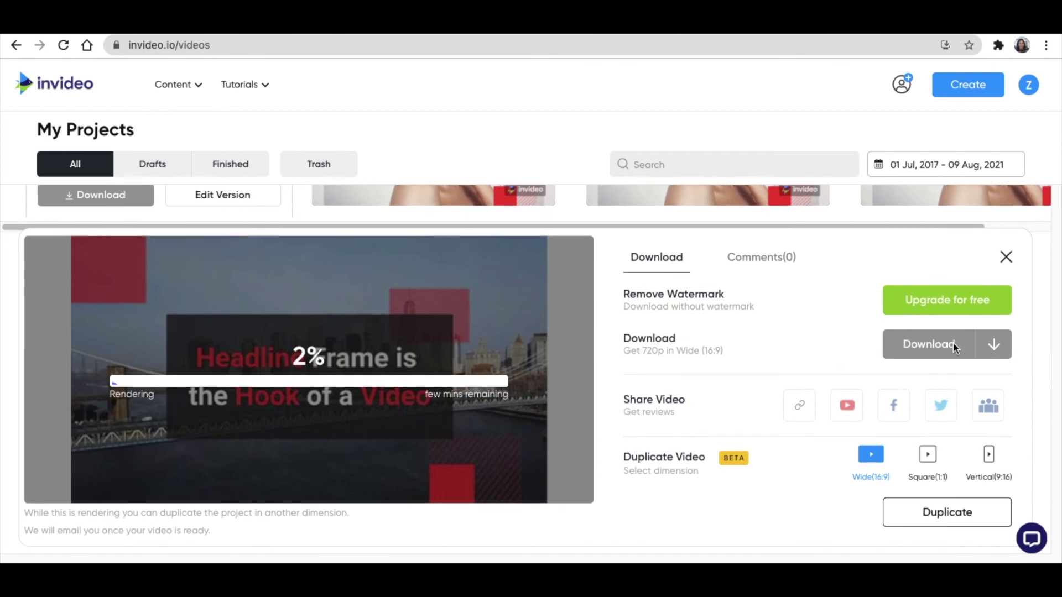